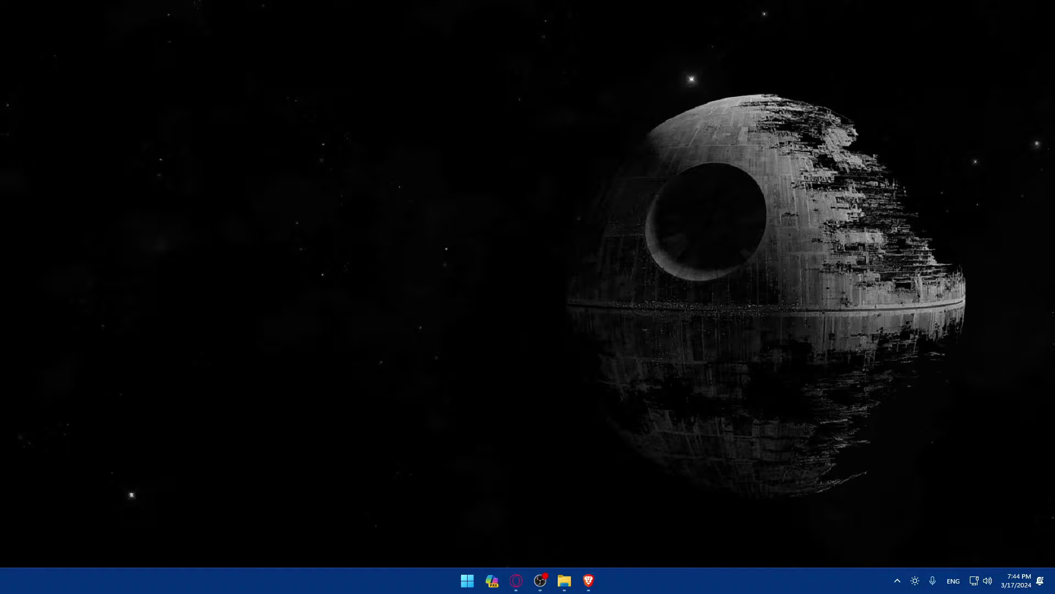
Reposition the Brave icon among the pinned taskbar apps.
mouse_move(589, 580)
left_mouse_down()
mouse_move(516, 580)
mouse_move(588, 580)
left_mouse_up()
Launch Brave and open gmail.com and godaddy.com in two tabs.
left_click(588, 580)
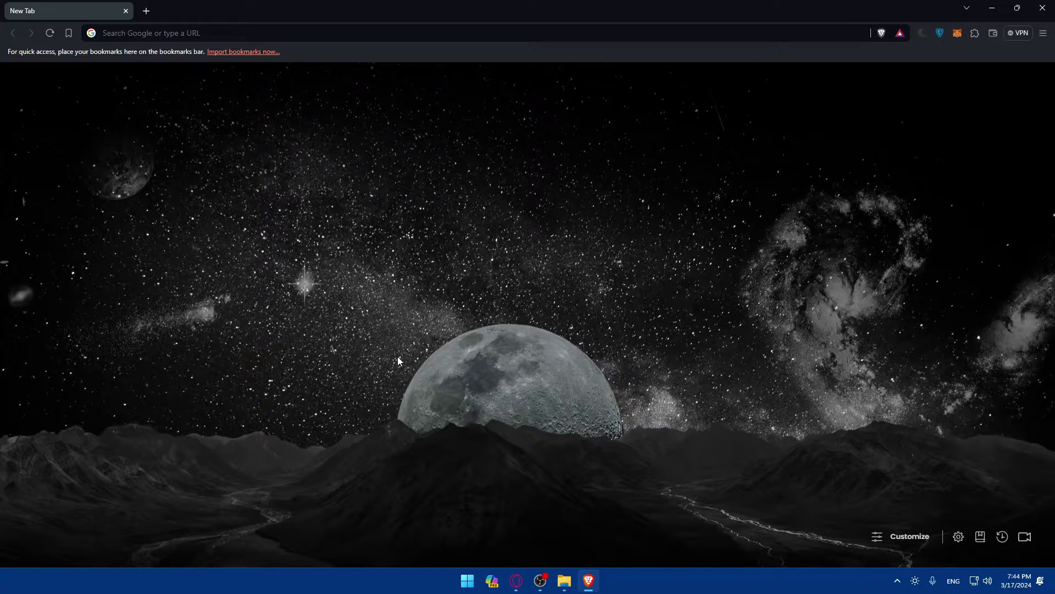
left_click(233, 37)
type("gmail.com")
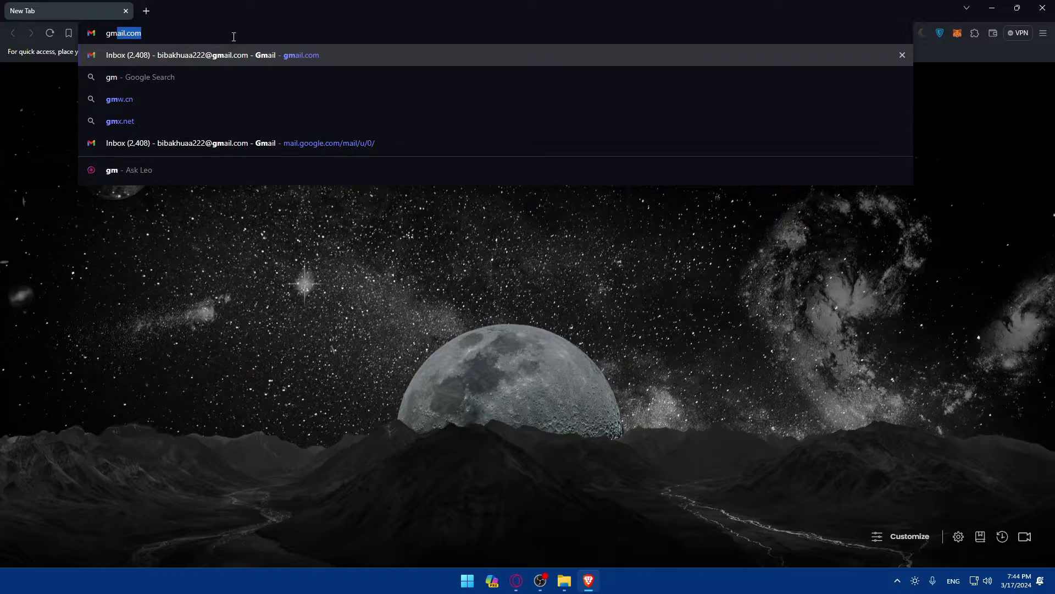
key("Return")
left_click(147, 12)
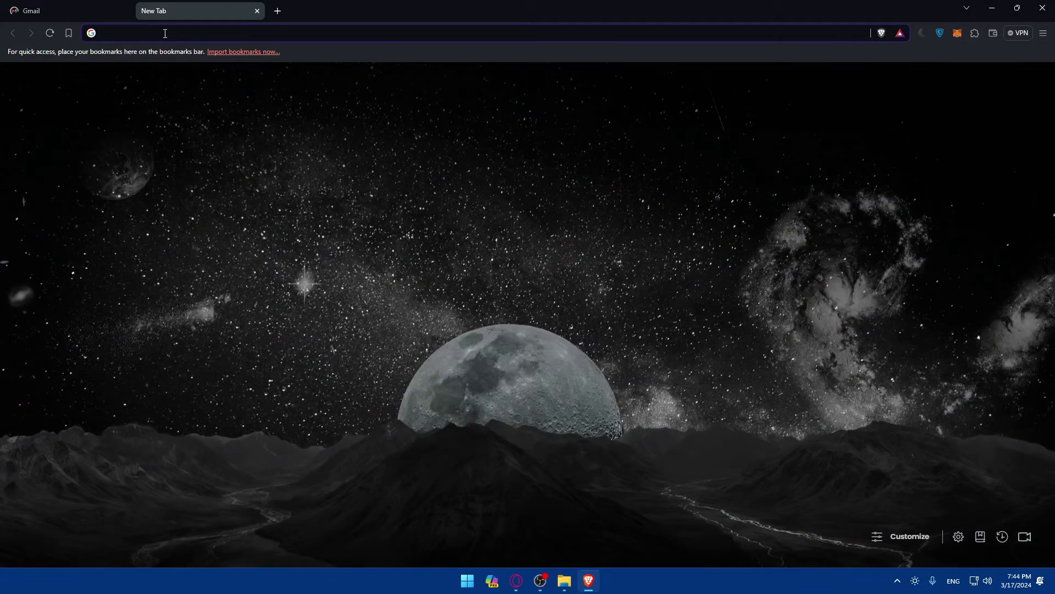
type("godaddy.com")
key("Return")
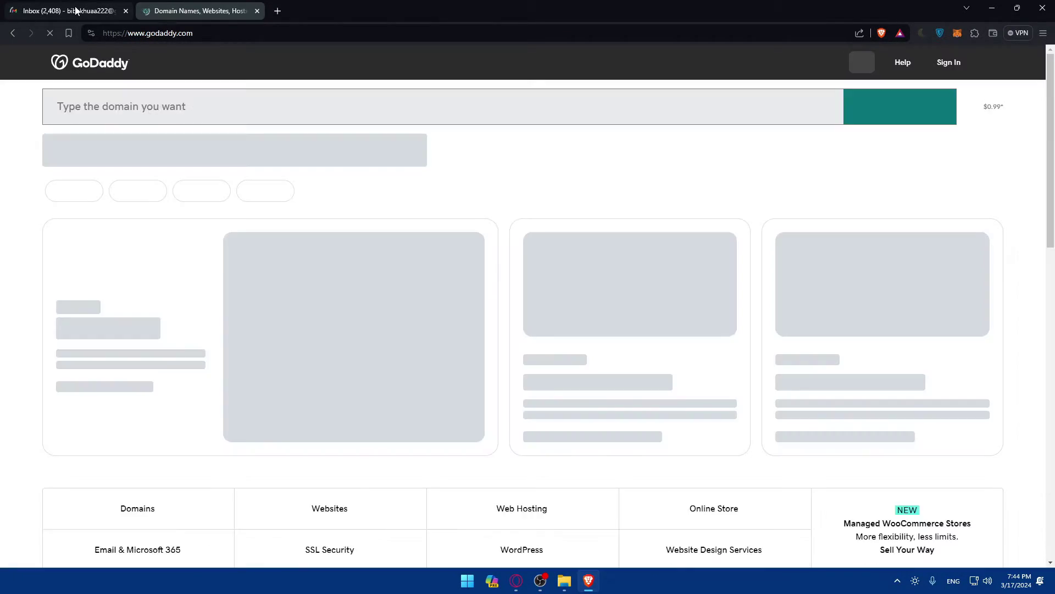
left_click(71, 11)
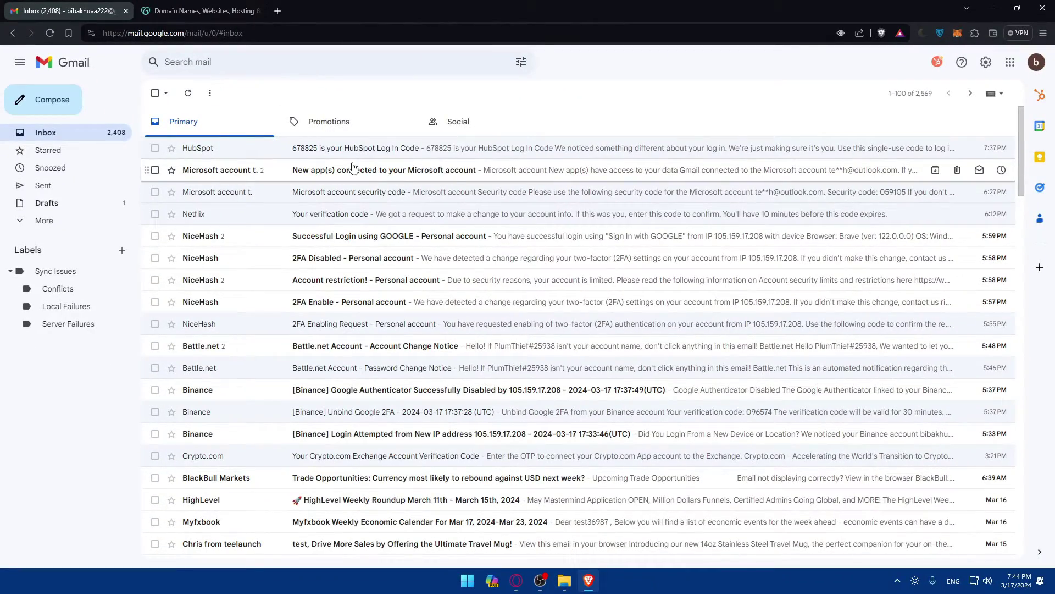
Open gmail.com and godaddy.com in a private window, ending on the GoDaddy page.
key("ctrl+shift+n")
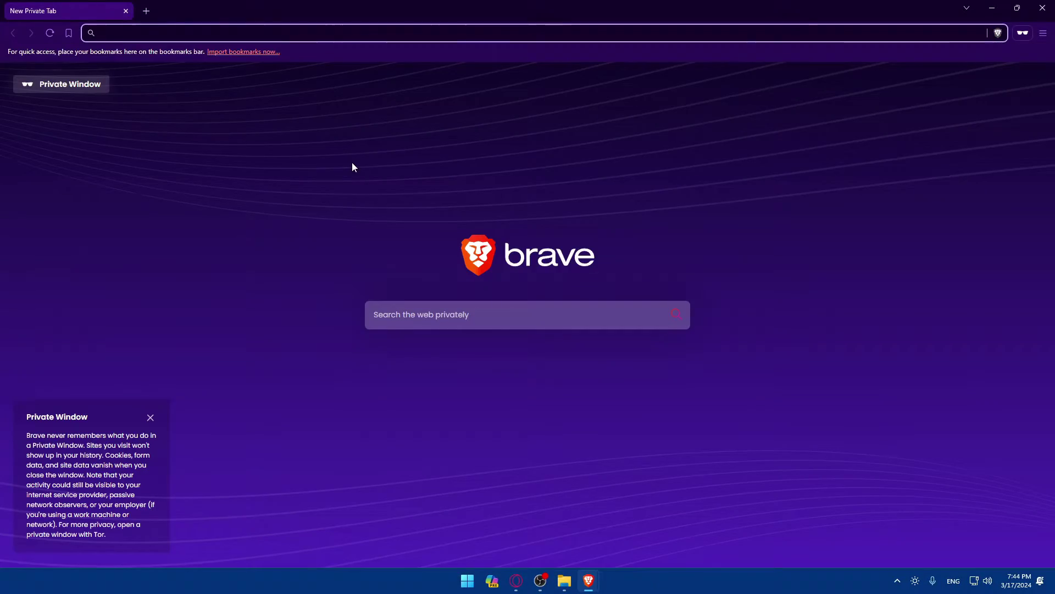
type("gmail.com")
key("Return")
left_click(146, 10)
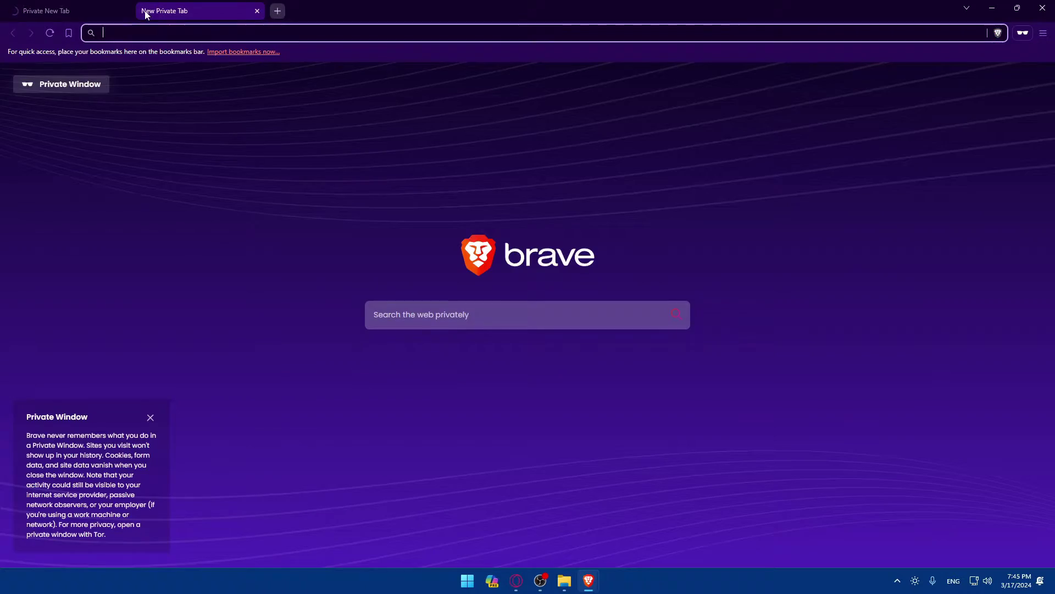
type("godaddy.com")
key("Return")
left_click(67, 10)
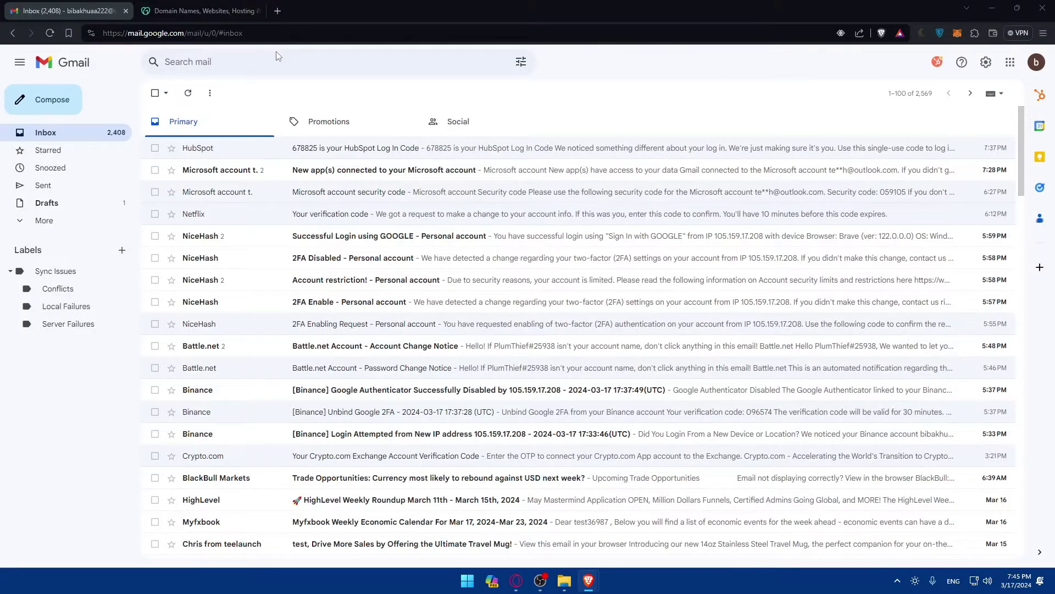
key("ctrl+Tab")
left_click(67, 10)
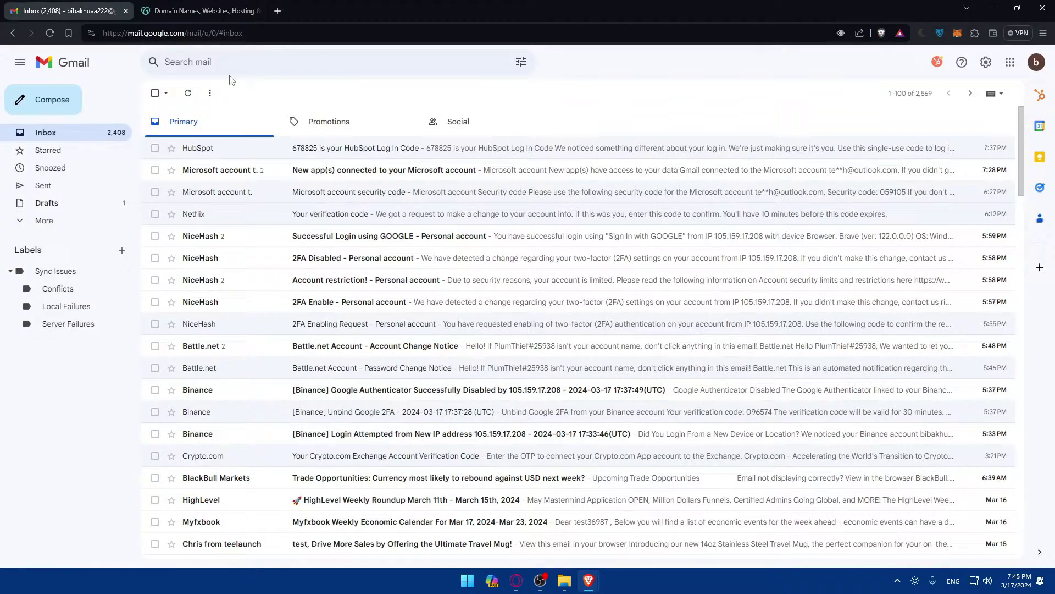
key("alt+Tab")
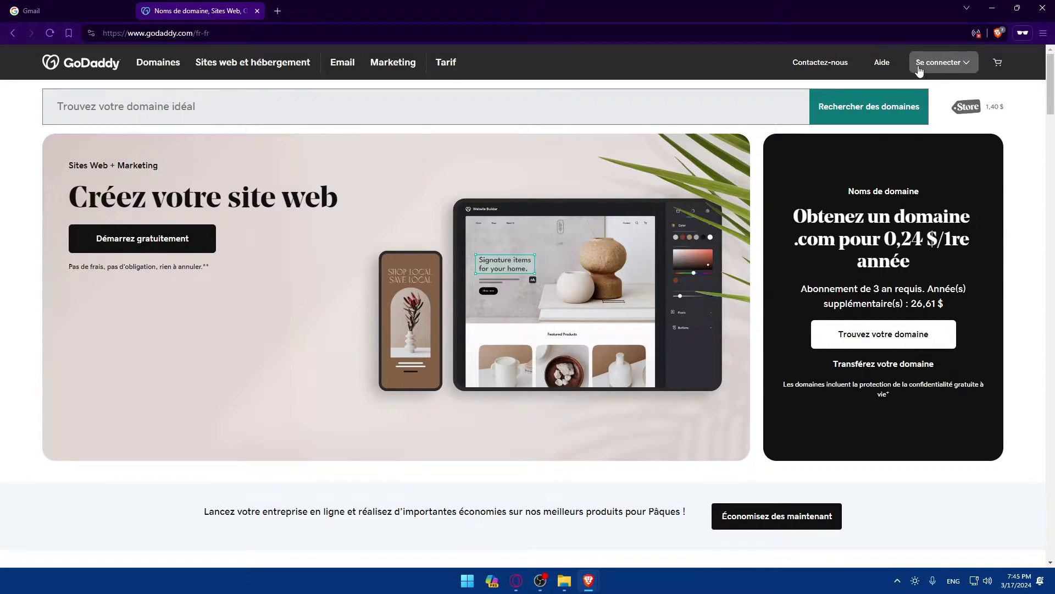
Change GoDaddy's footer region from France - Français to United States - English.
scroll(428, 177, "down", 20)
scroll(526, 222, "up", 20)
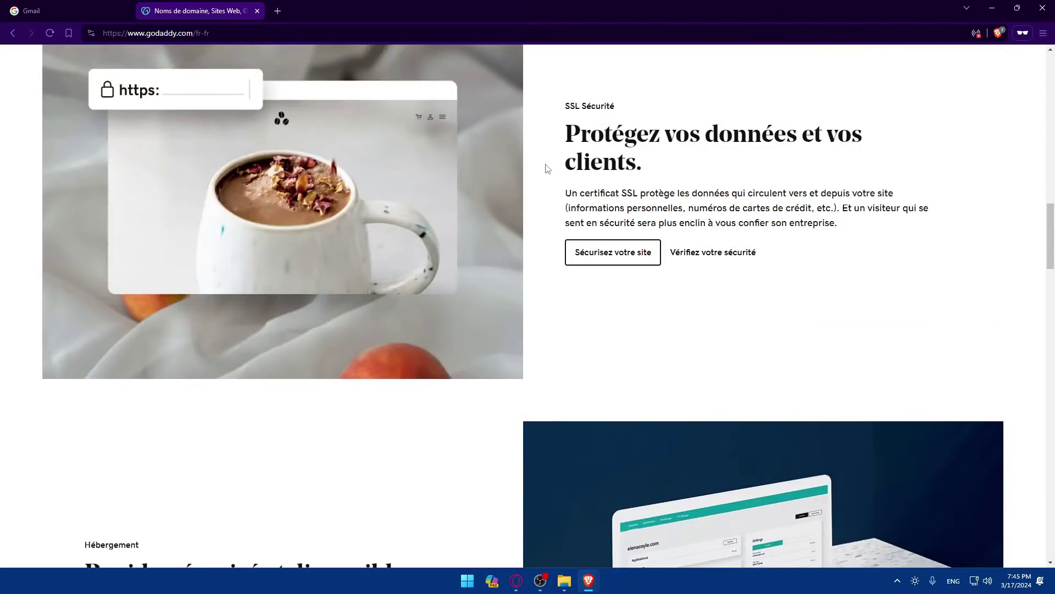
scroll(409, 87, "down", 20)
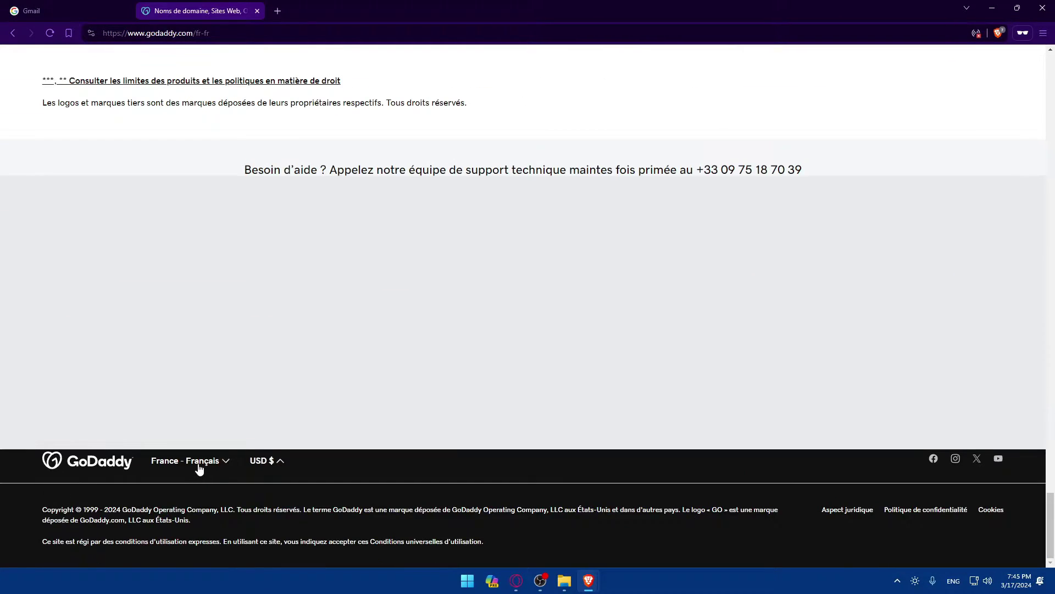
left_click(199, 469)
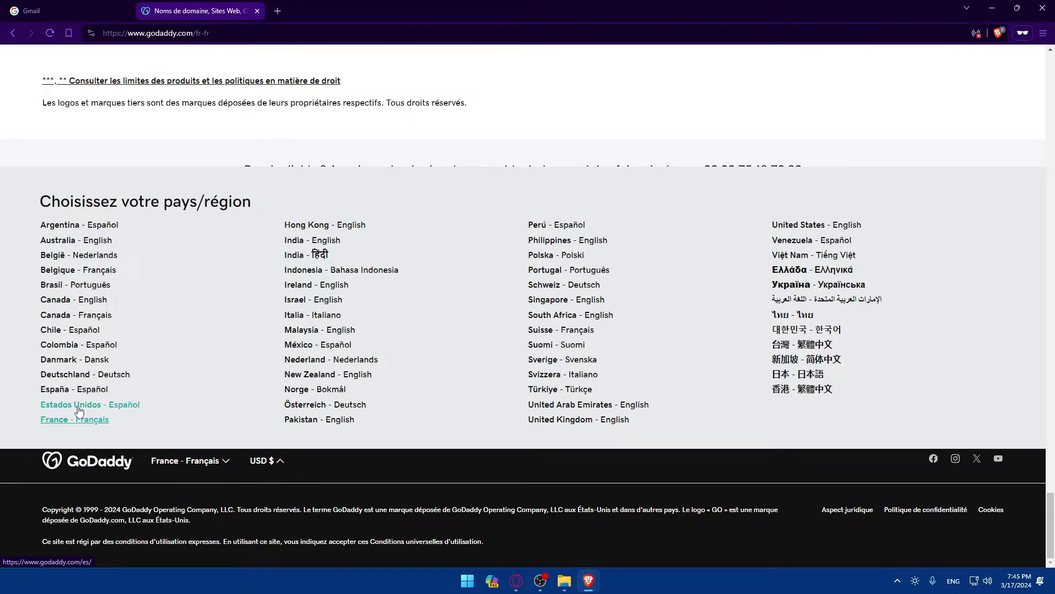
key("Tab")
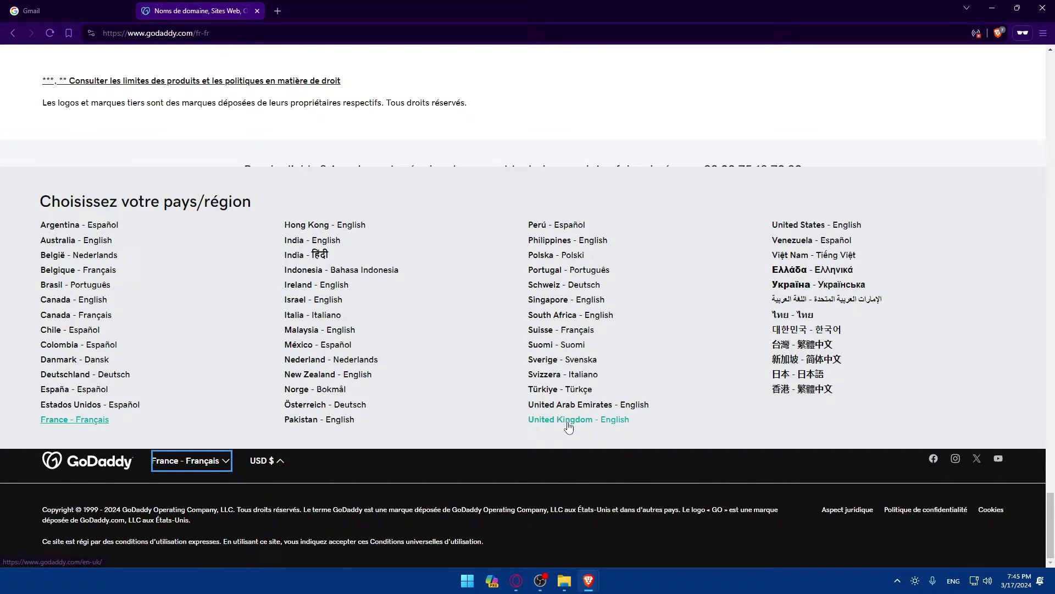
left_click(844, 226)
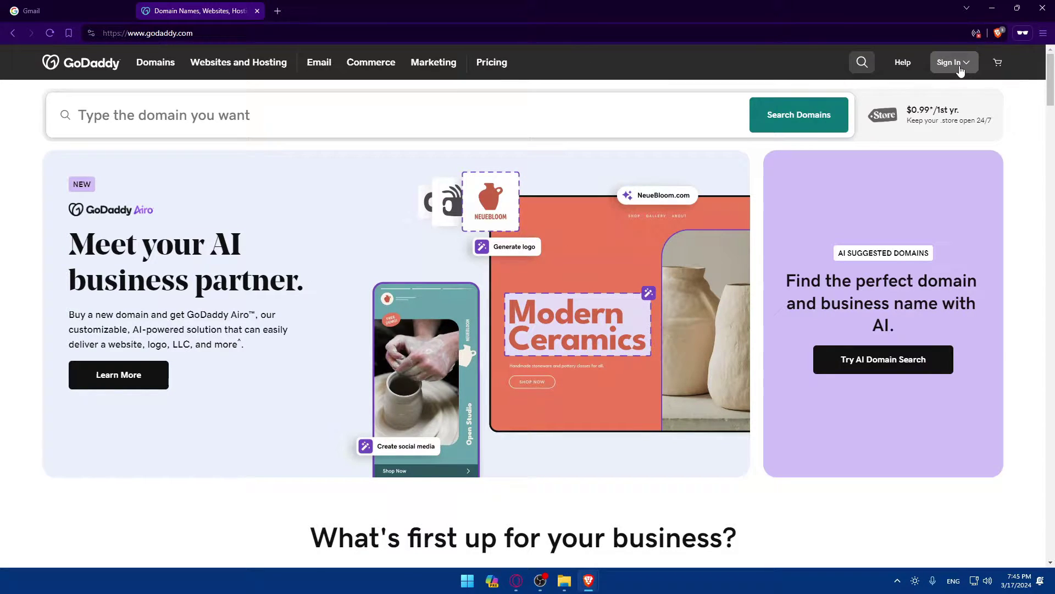
View the GoDaddy sign-in page, then go back to the homepage.
left_click(957, 64)
left_click(821, 141)
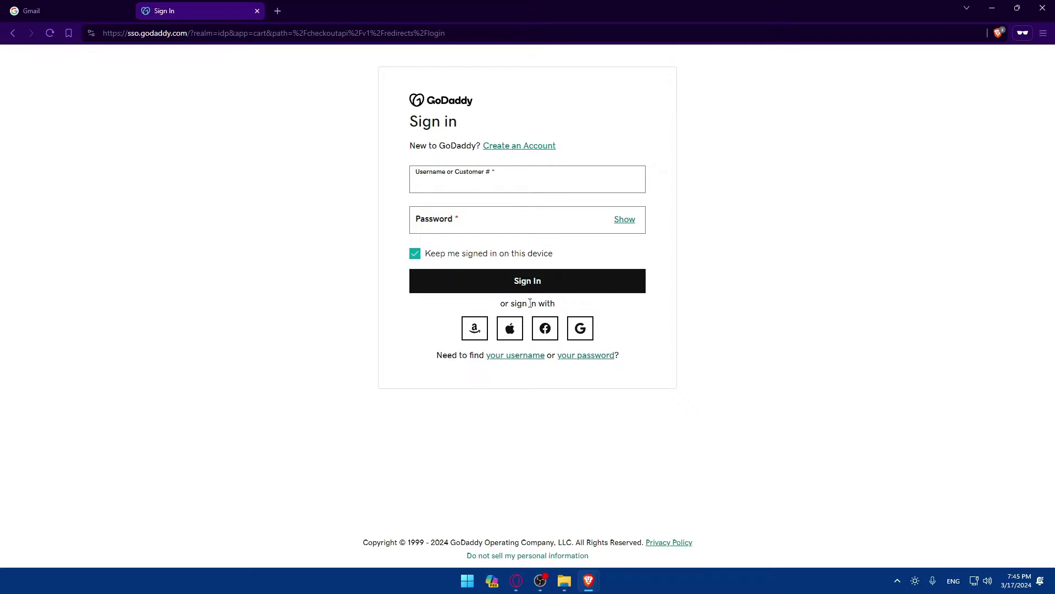
key("alt+Left")
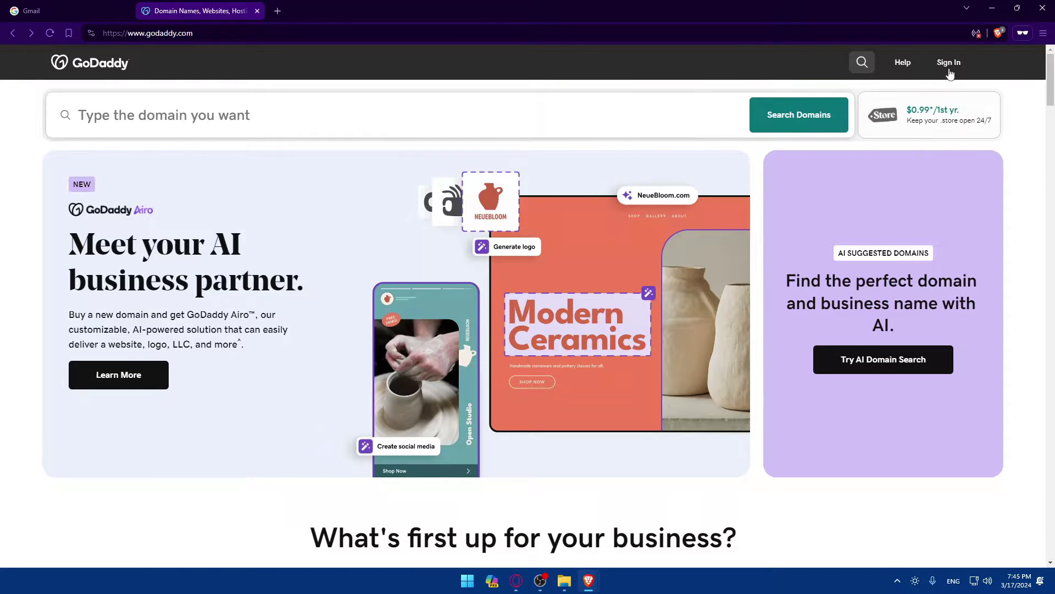
View Create an Account, then close it and the private window to reach the launch pad.
left_click(952, 65)
left_click(844, 229)
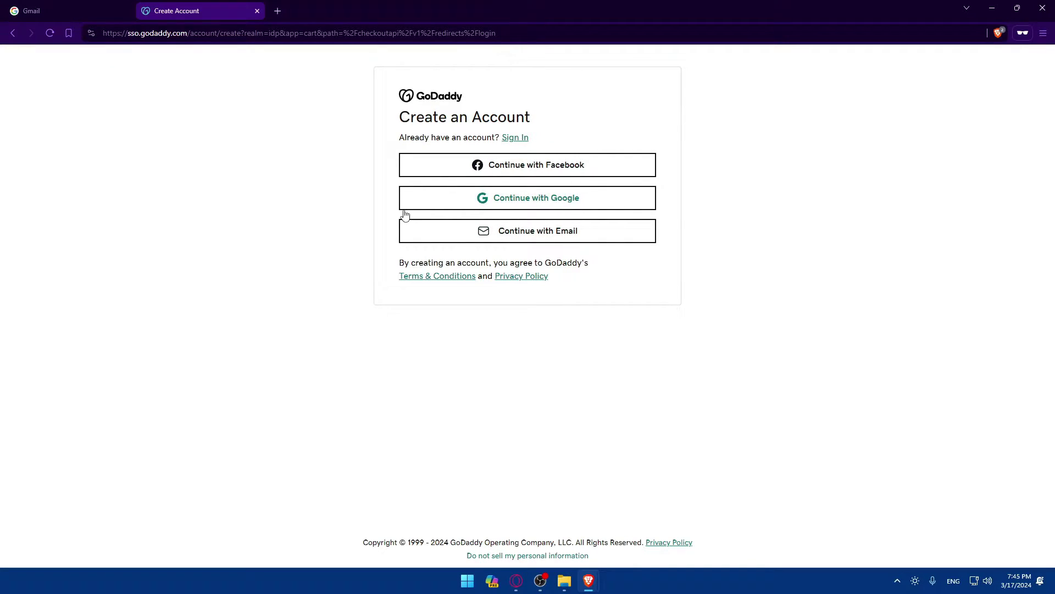
left_click(257, 11)
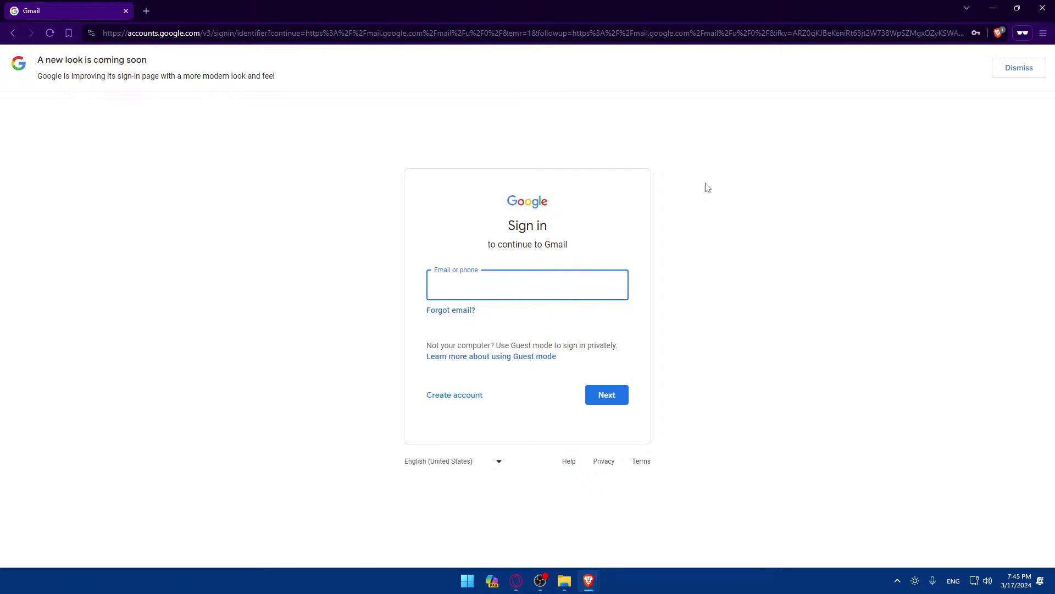
left_click(1042, 8)
left_click(208, 9)
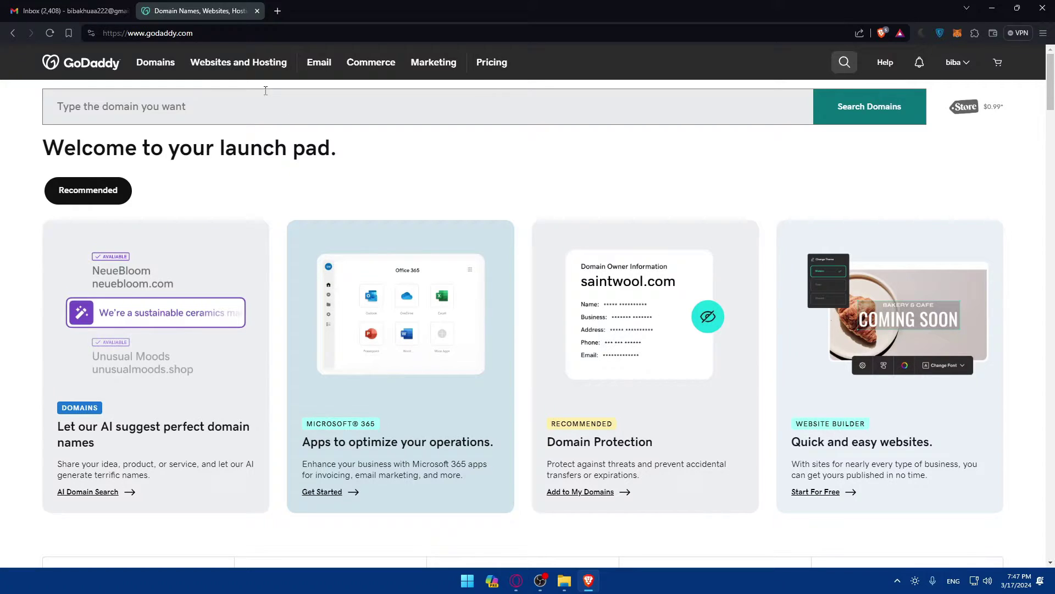
Search for 'g suite' in a new tab and open the Google Workspace homepage.
left_click(278, 11)
type("g suite")
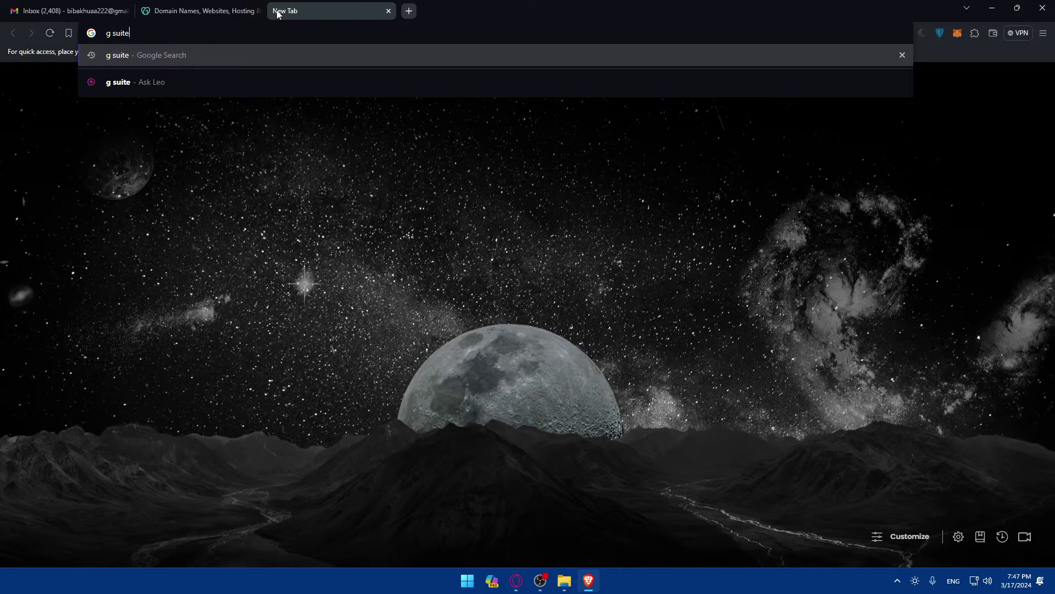
key("Return")
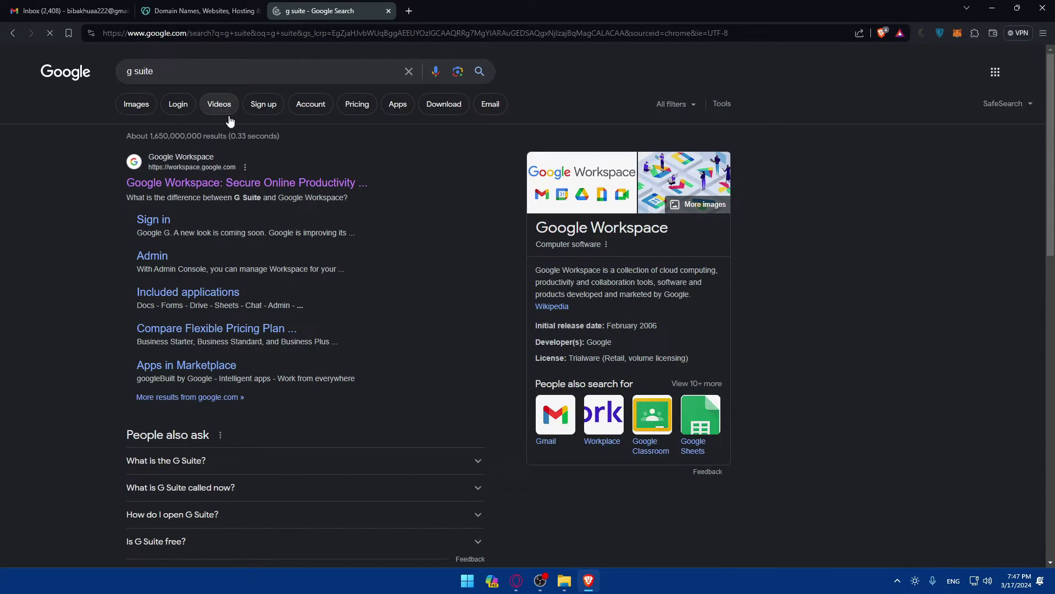
left_click(214, 184)
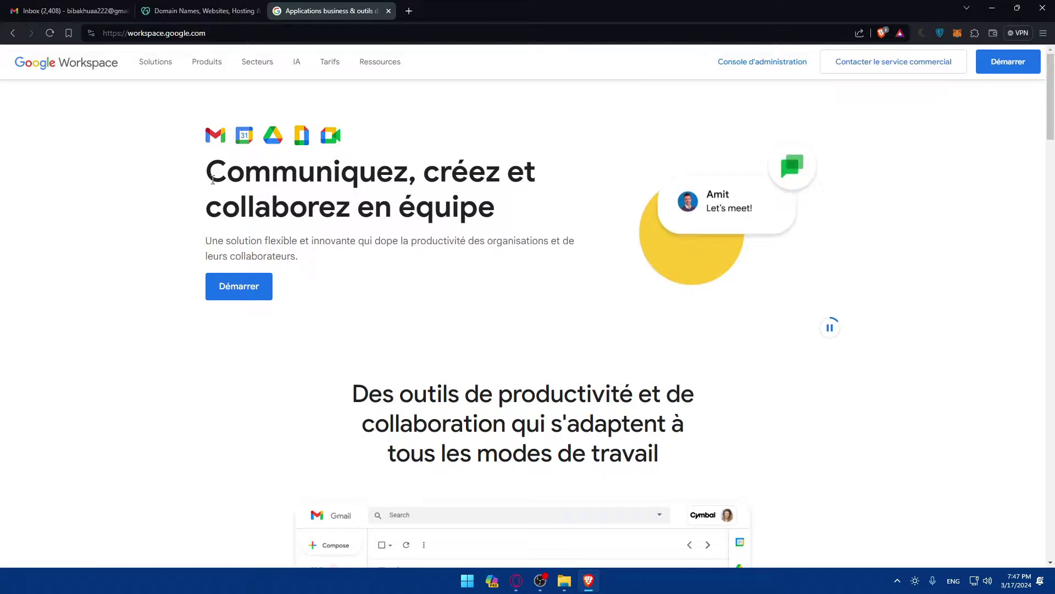
Change the Workspace site language from Français to English in the footer.
scroll(550, 236, "down", 20)
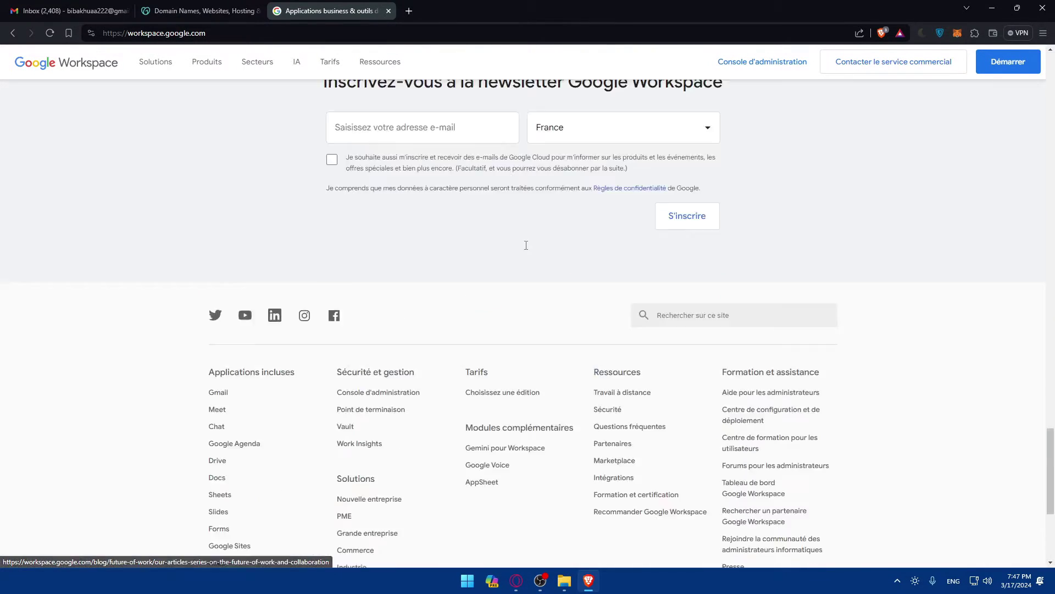
left_click(766, 541)
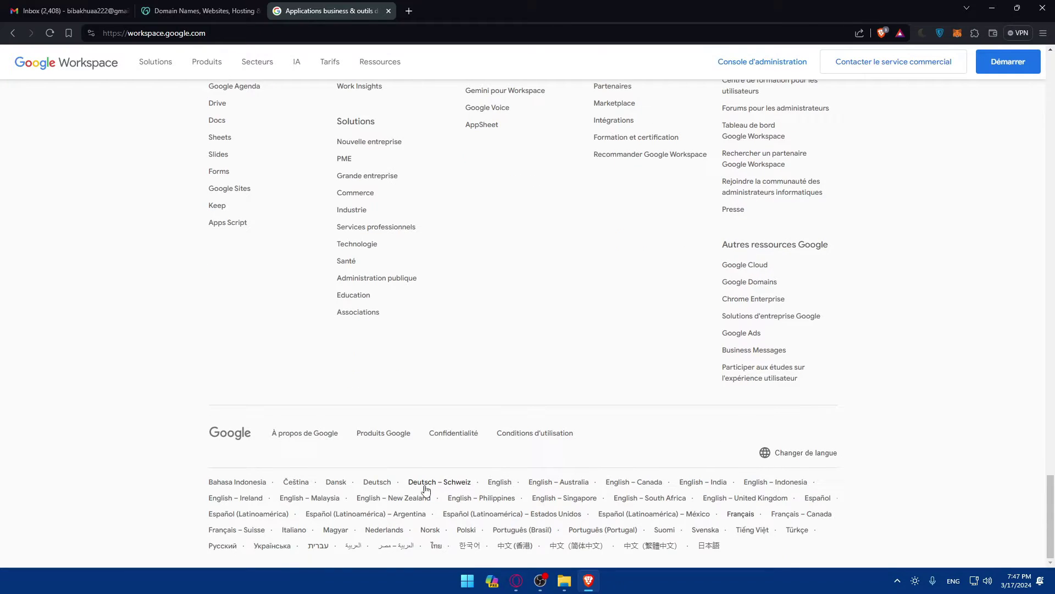
left_click(499, 484)
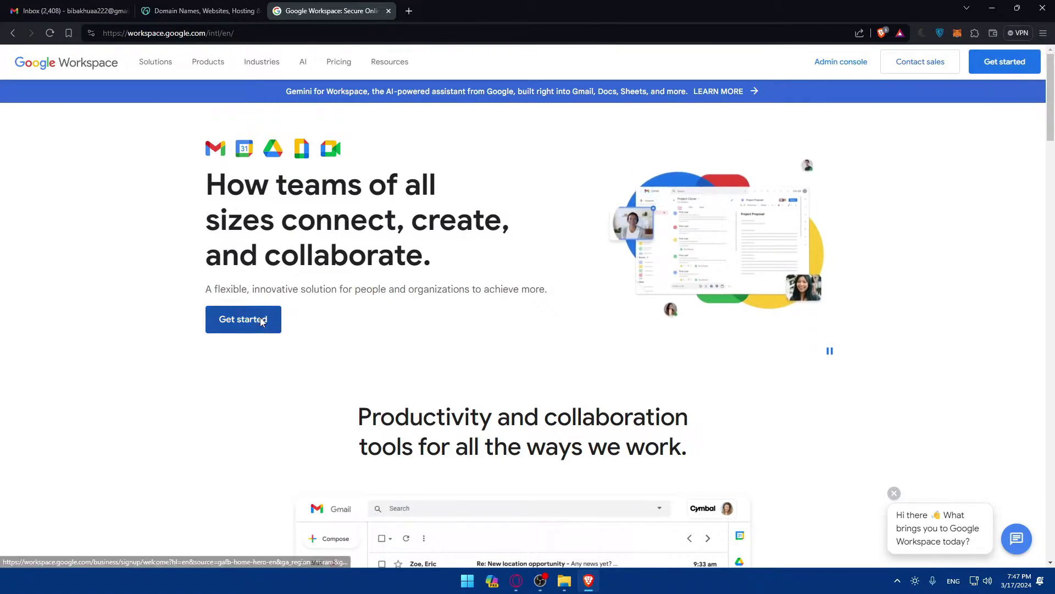
Start the Workspace signup with business name 'test' and team size Just you.
left_click(234, 322)
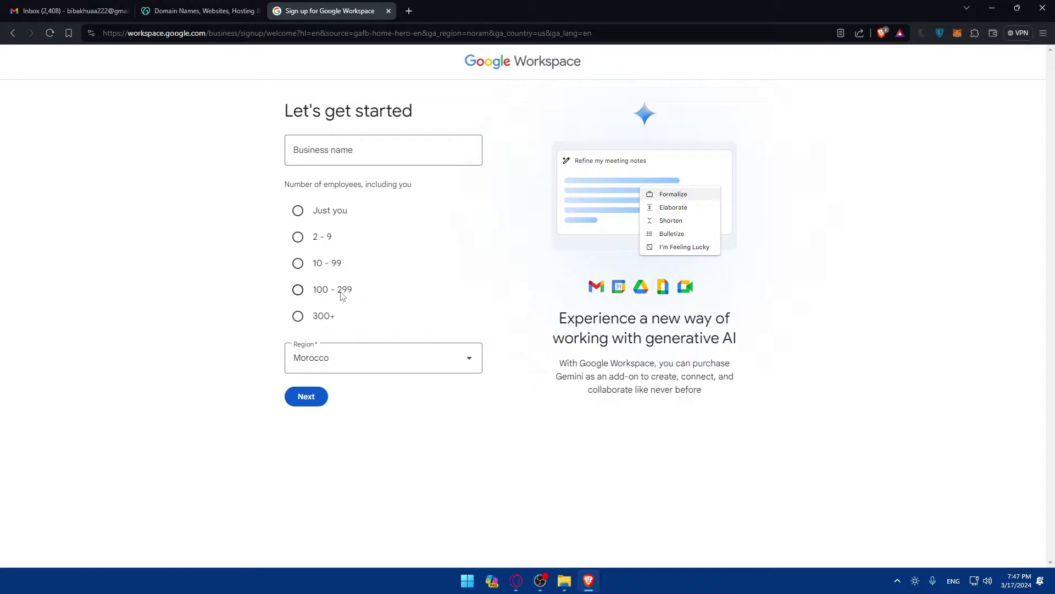
left_click(335, 153)
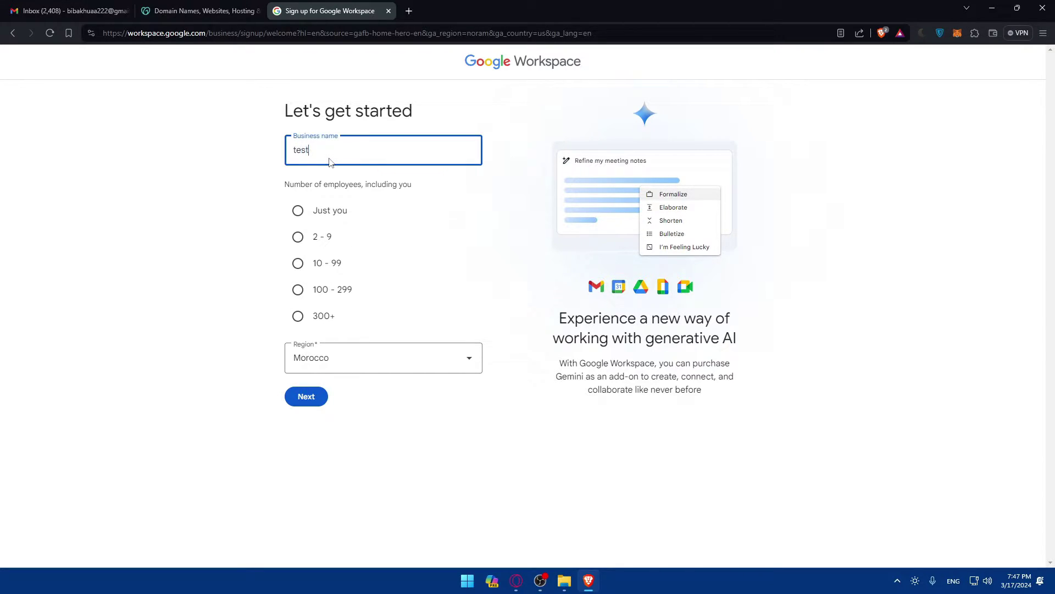
left_click(297, 210)
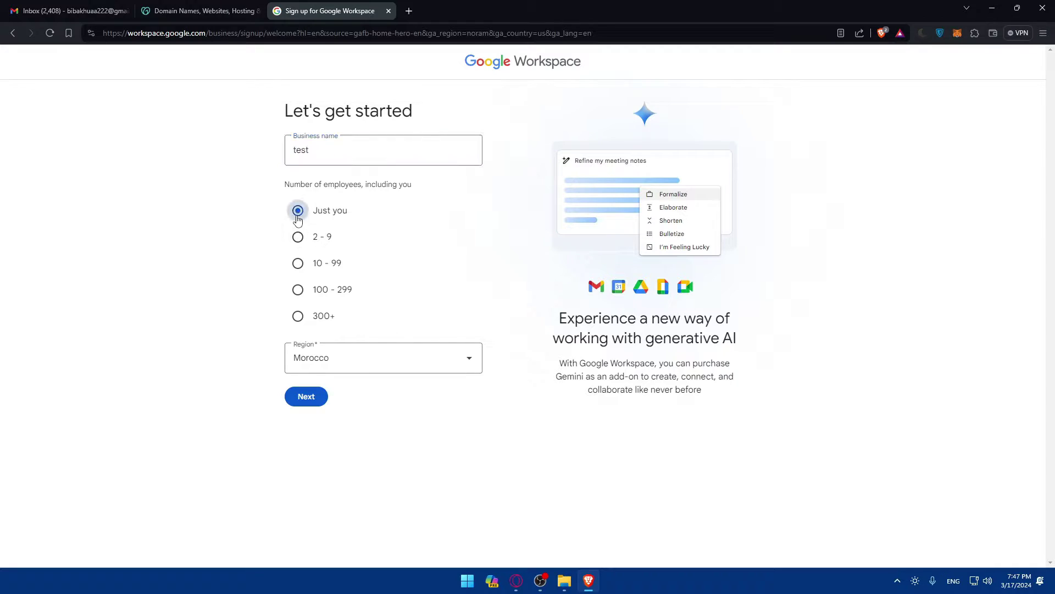
left_click(308, 396)
Enter the contact's first name, last name and the Gmail account's email address, then submit.
left_click(444, 202)
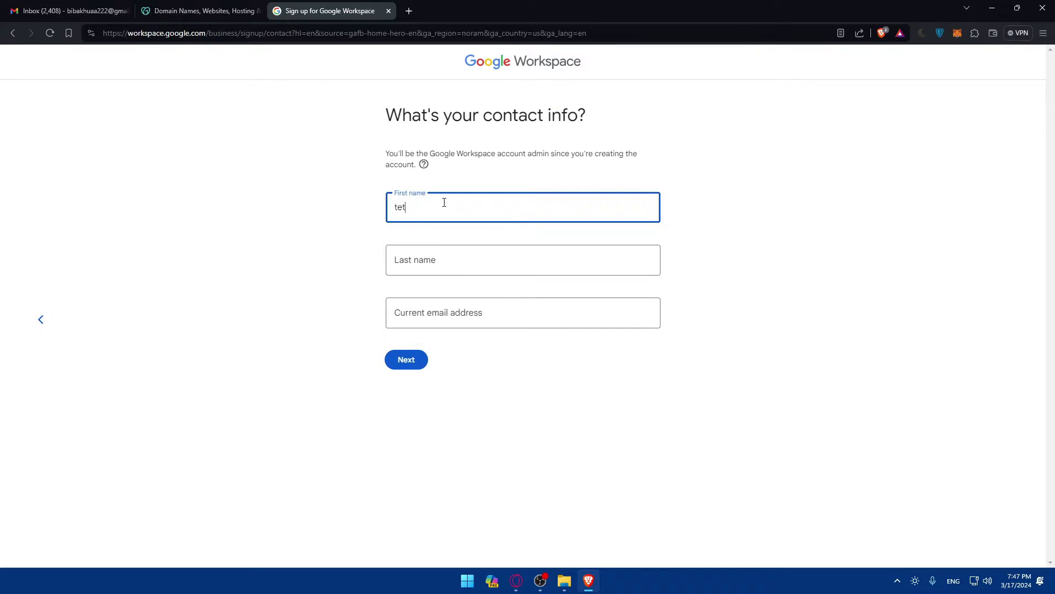
left_click(450, 271)
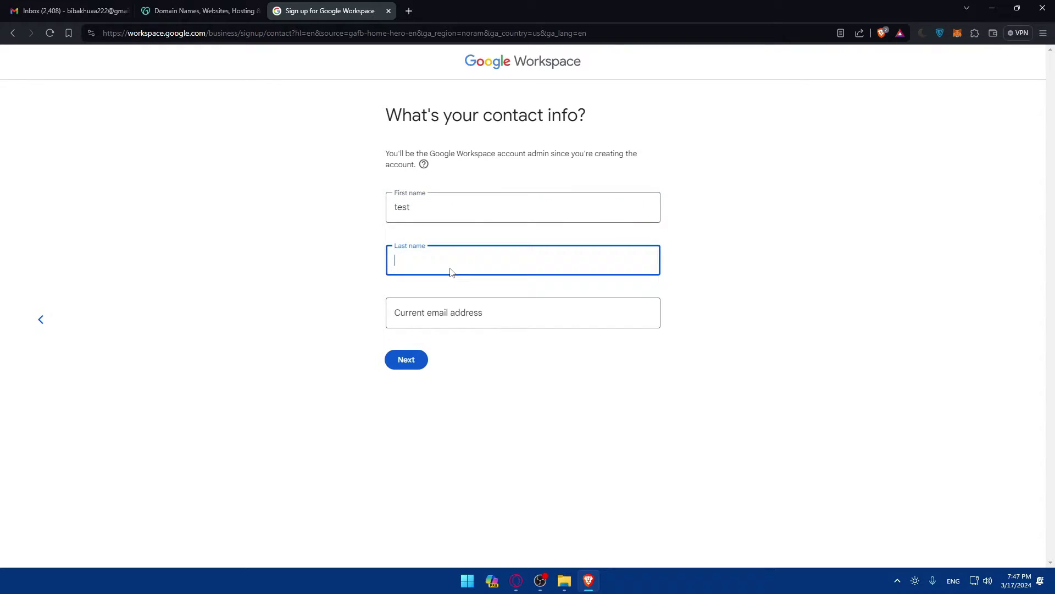
left_click(451, 308)
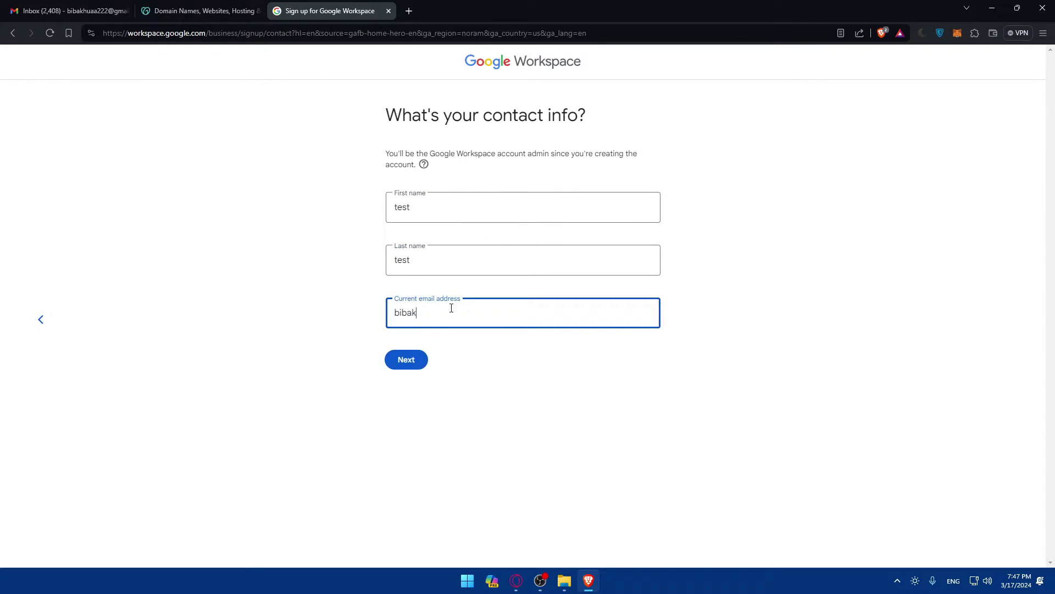
left_click(69, 10)
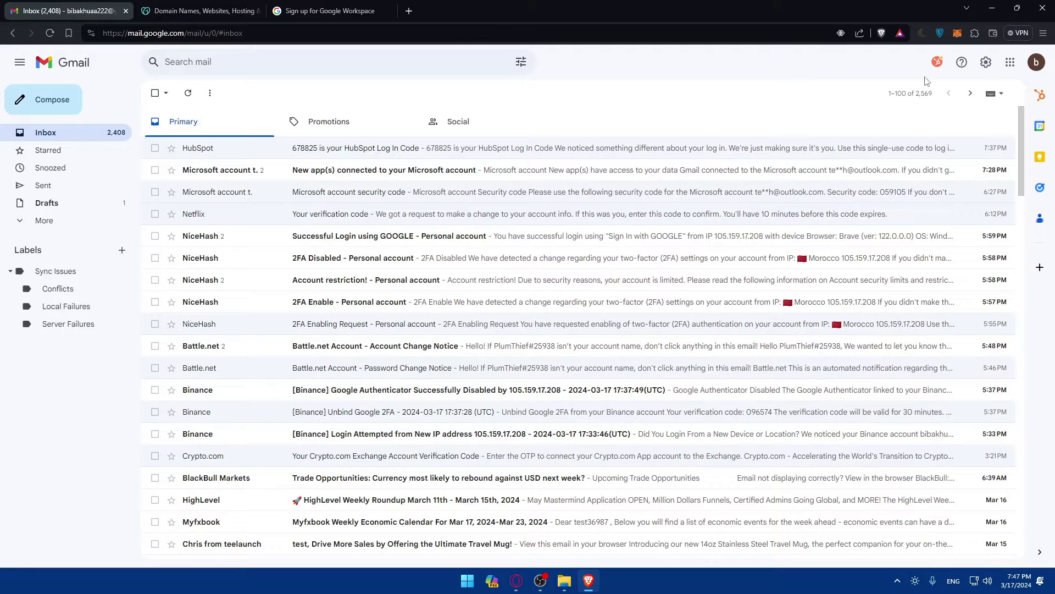
left_click(1035, 62)
left_click(1036, 62)
left_click(1036, 62)
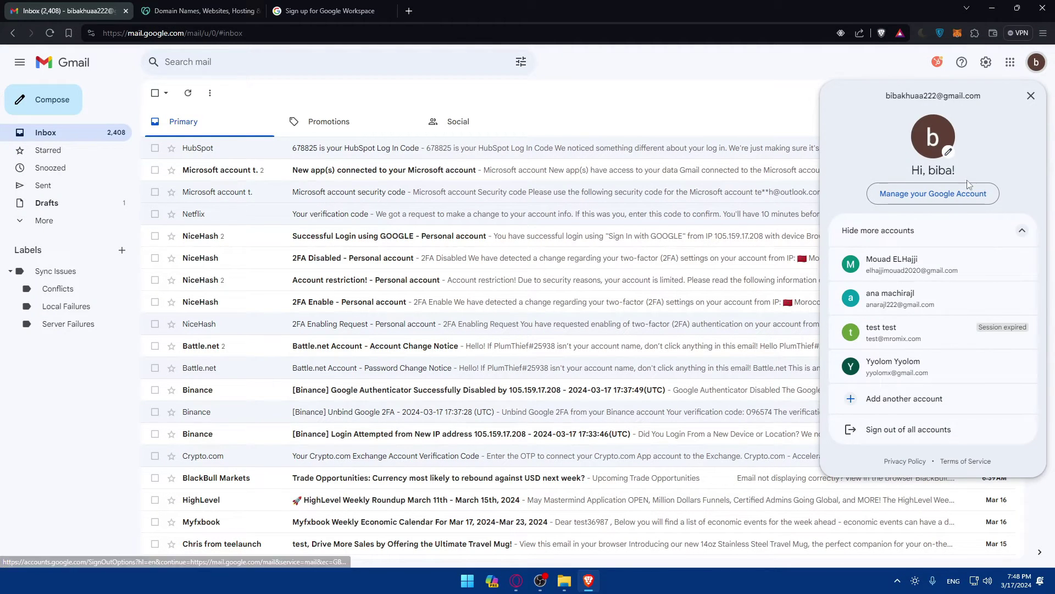
left_click_drag(980, 95, 878, 102)
left_click(330, 10)
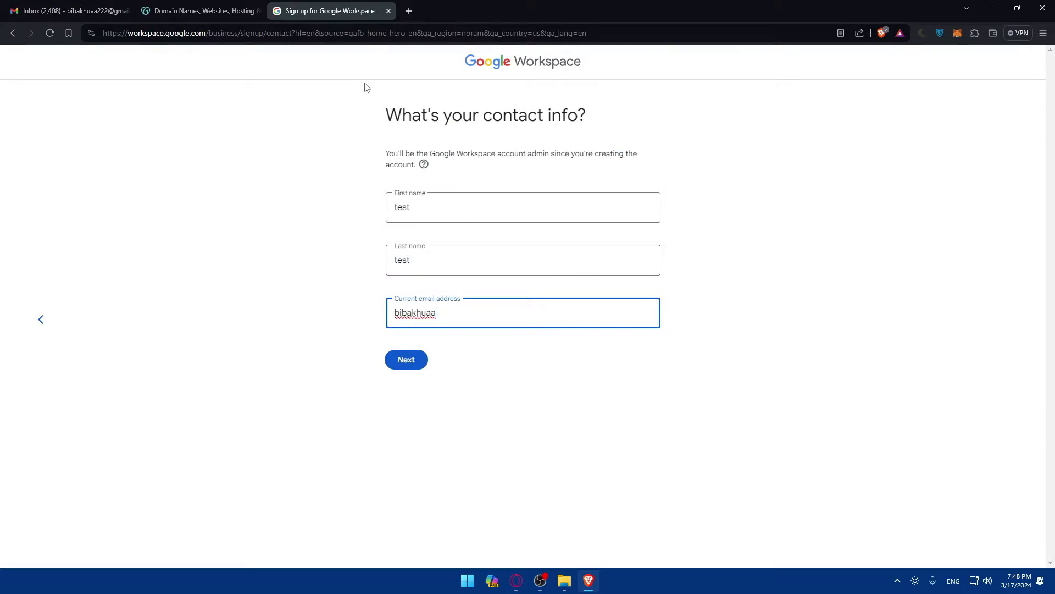
left_click(410, 363)
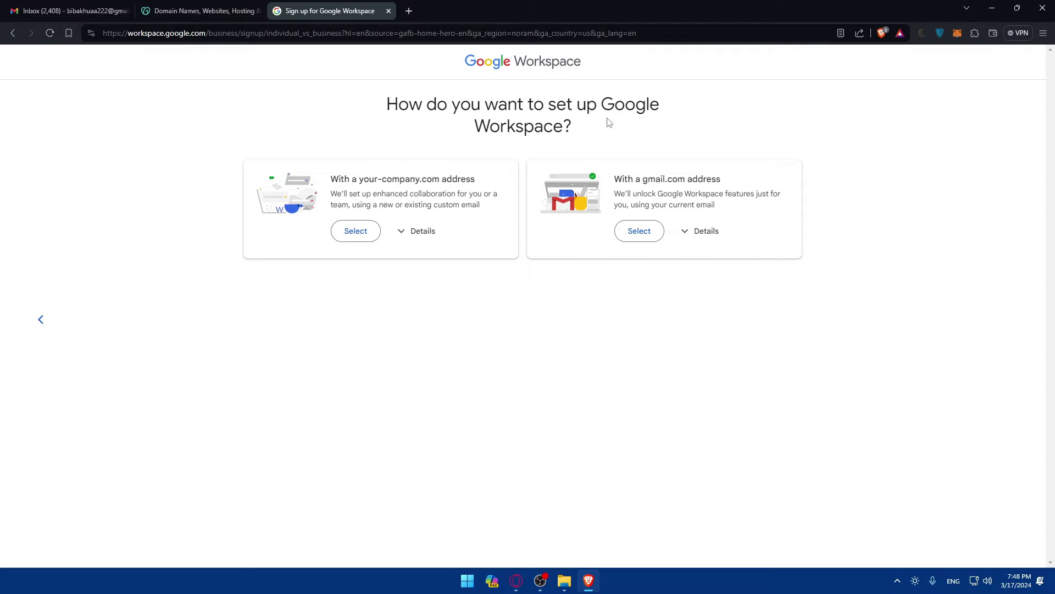
Compare both setup cards' details and select the existing gmail.com address option.
left_click(639, 232)
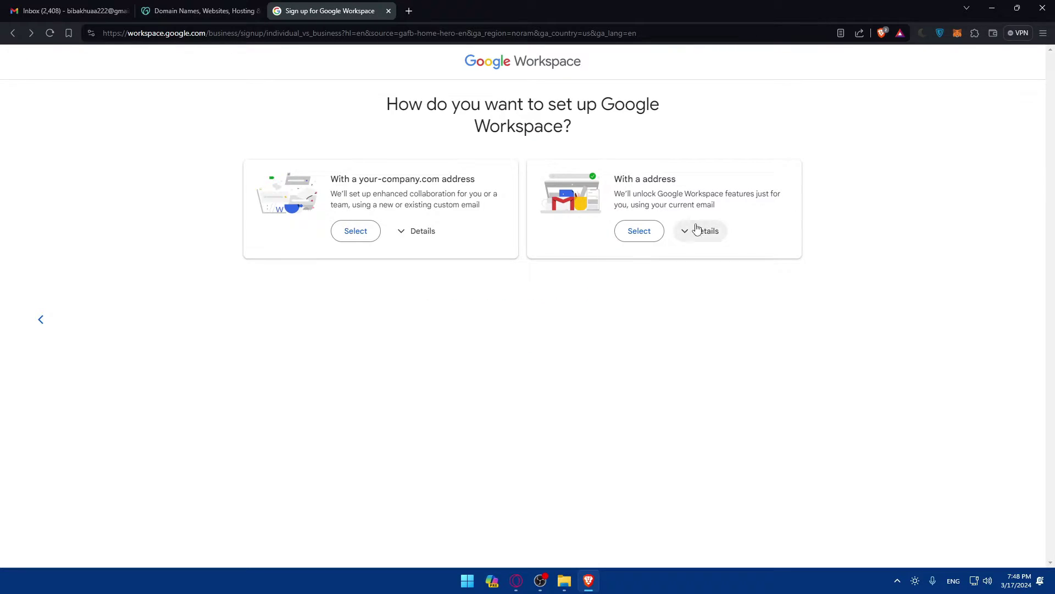
left_click(699, 230)
left_click(410, 232)
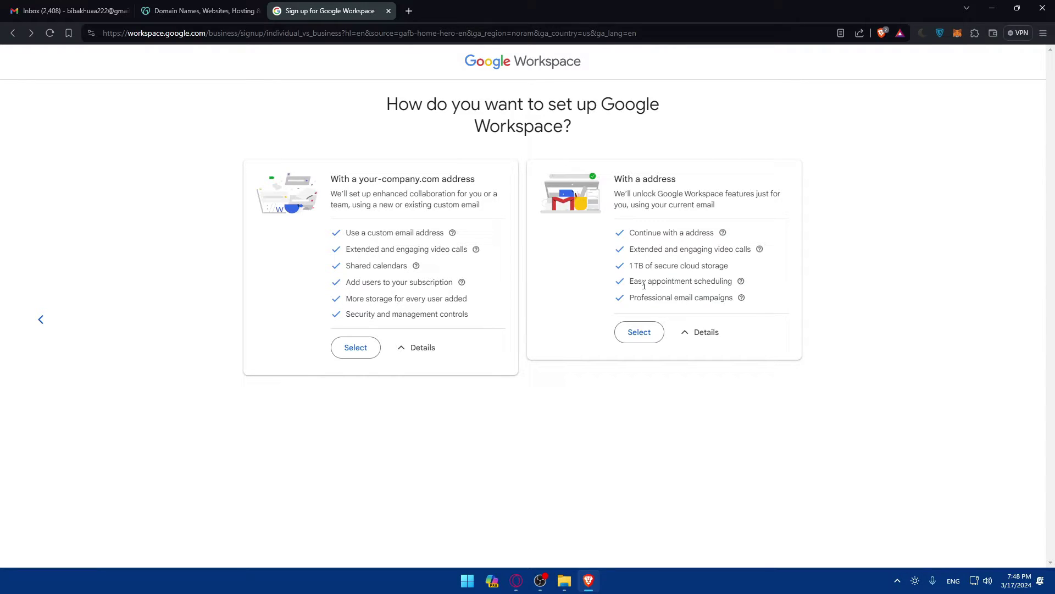
left_click(639, 334)
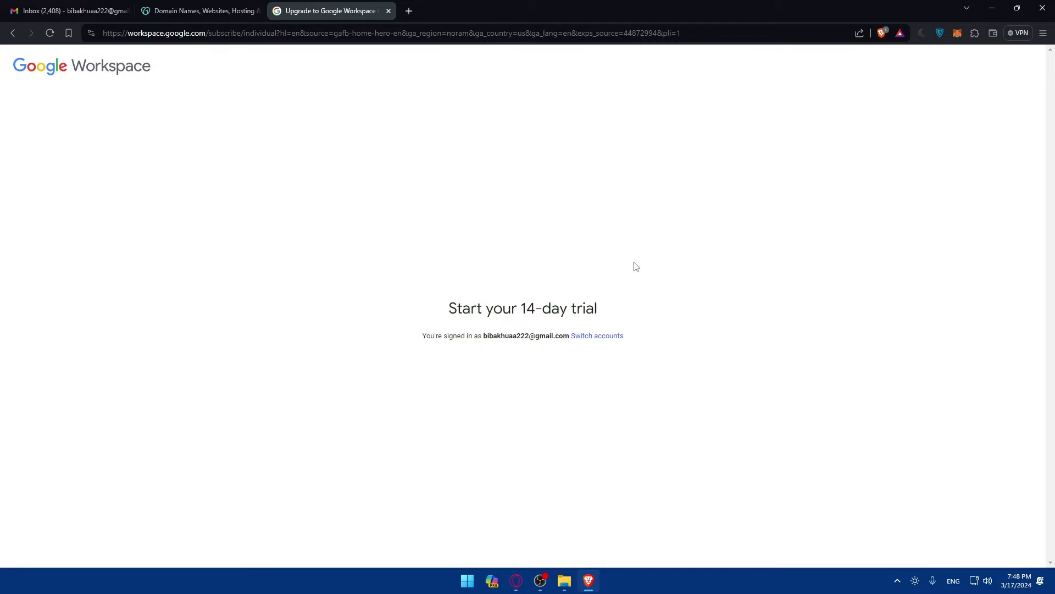
left_click_drag(443, 267, 617, 270)
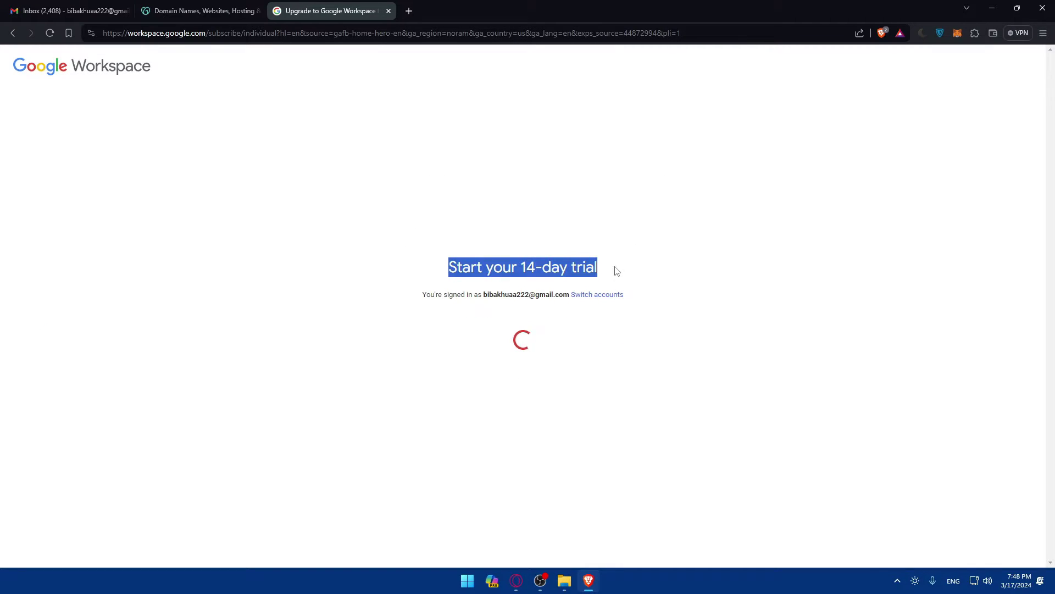
left_click(617, 271)
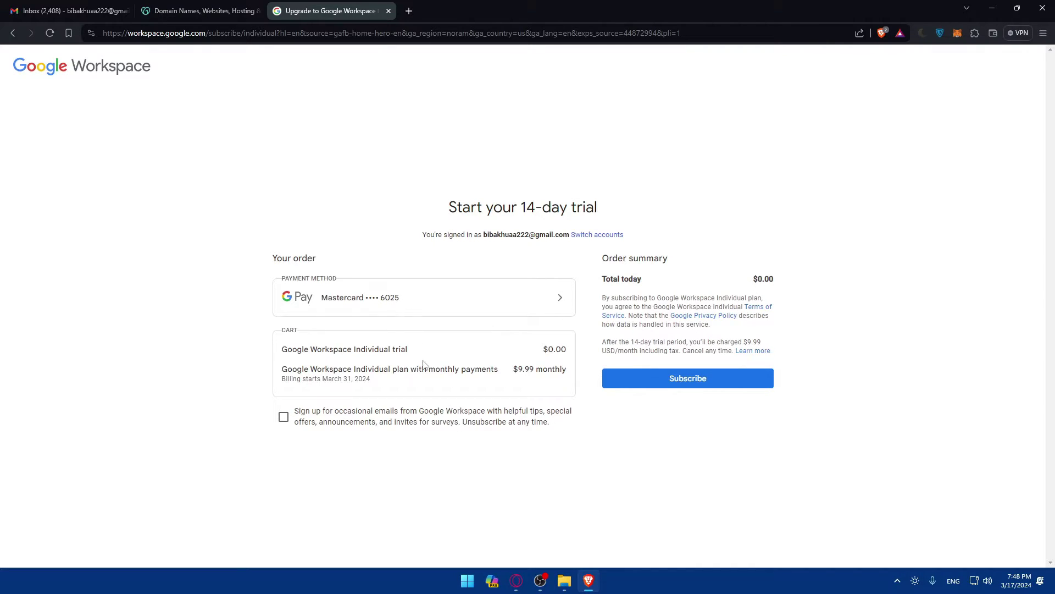
left_click_drag(513, 369, 535, 369)
left_click(537, 364)
Subscribe to the 14-day trial, dismiss card verification, note the declined error, return to GoDaddy.
left_click(667, 383)
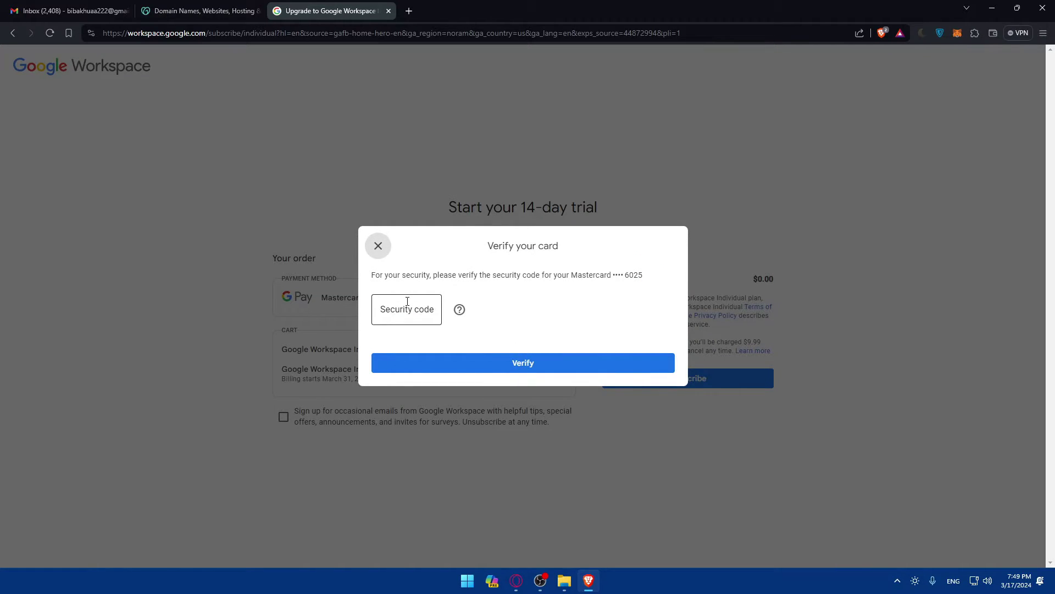
left_click(378, 246)
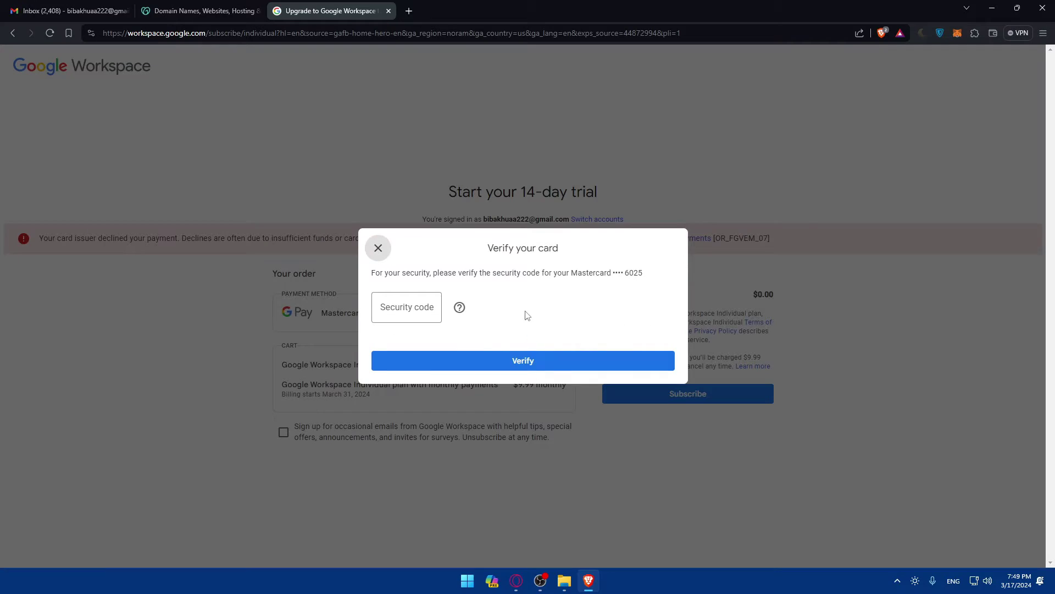
left_click(377, 248)
left_click_drag(43, 238, 182, 243)
left_click(185, 272)
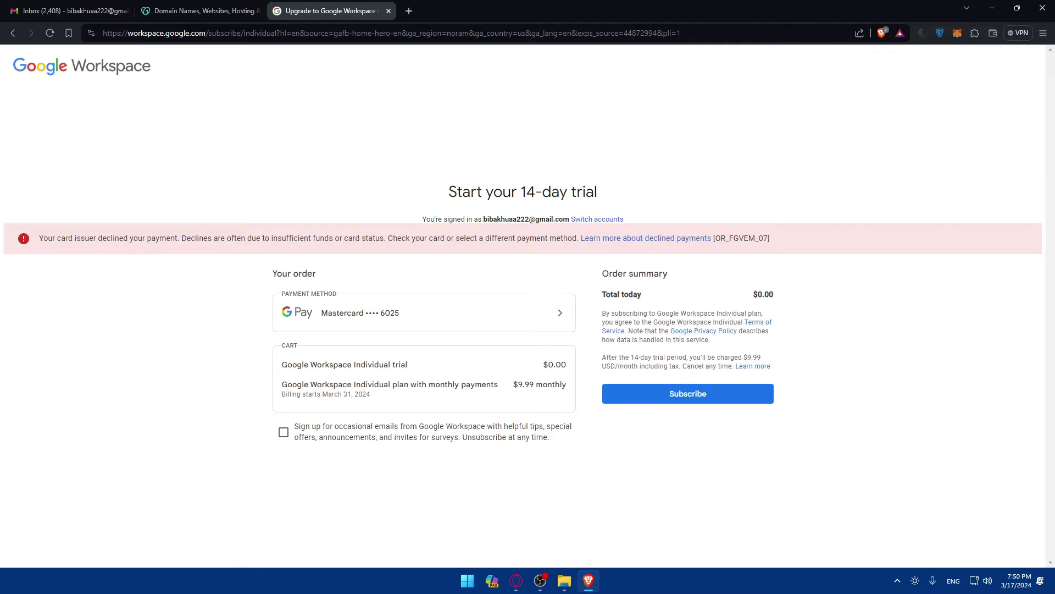
left_click(228, 9)
Open Products from the GoDaddy account menu and scroll to All Products and Services.
left_click(974, 63)
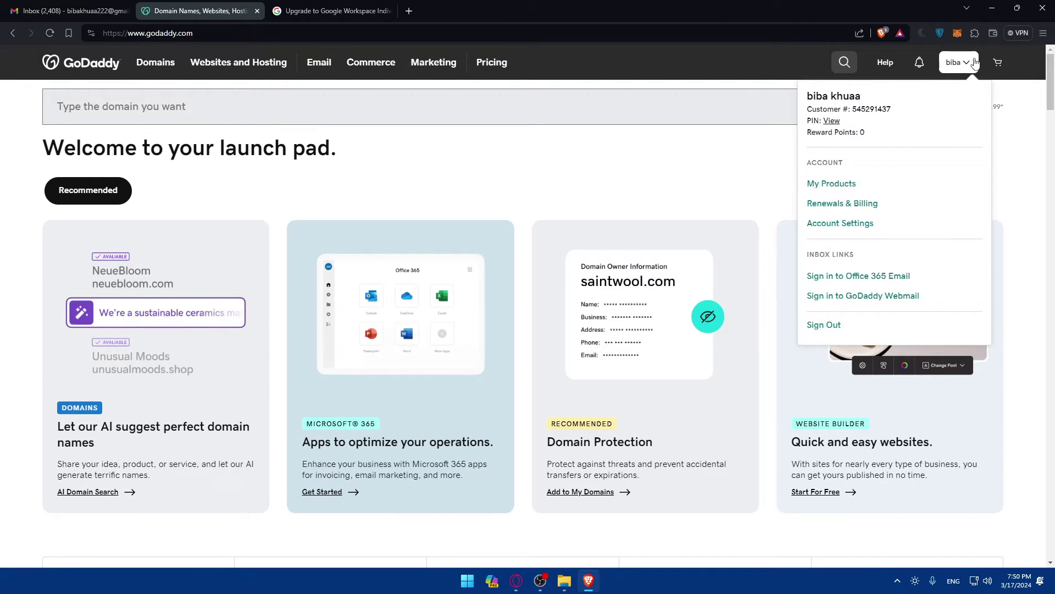
left_click(831, 187)
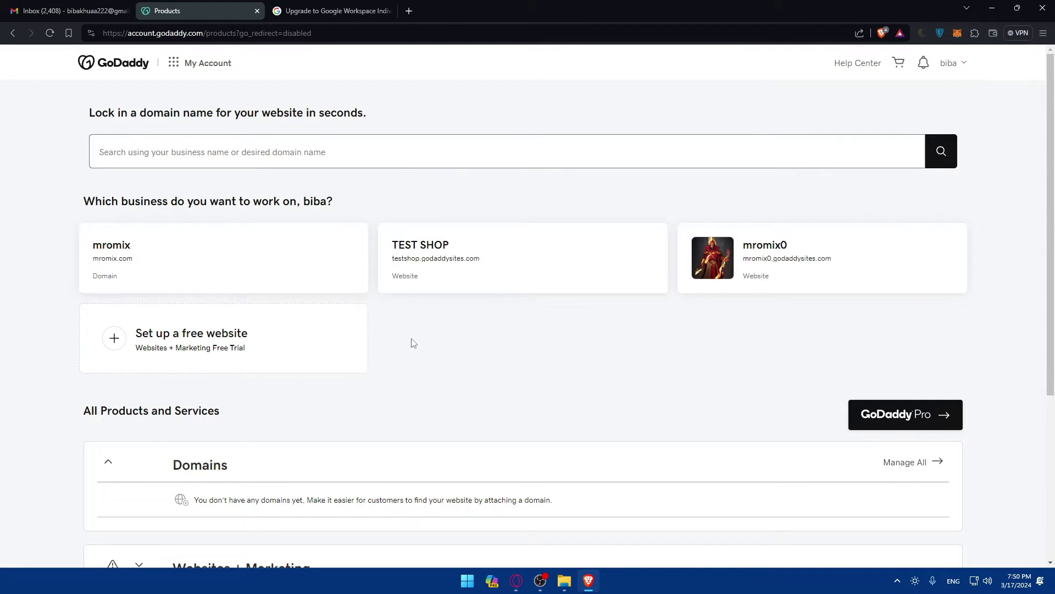
scroll(413, 343, "down", 3)
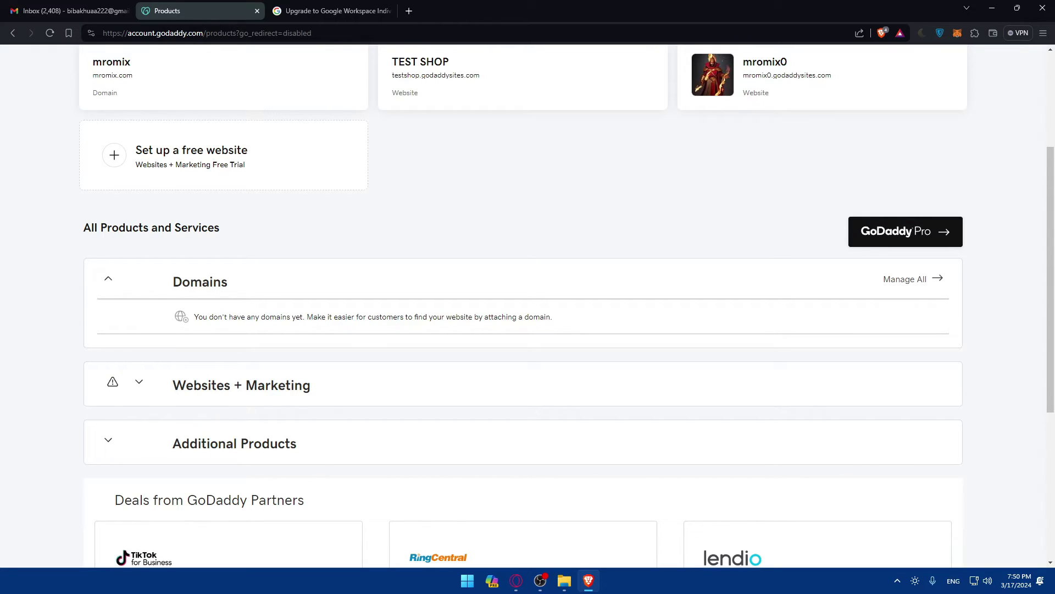
Browse the mromix.com domain dashboard, then return to the Workspace checkout tab.
left_click(218, 98)
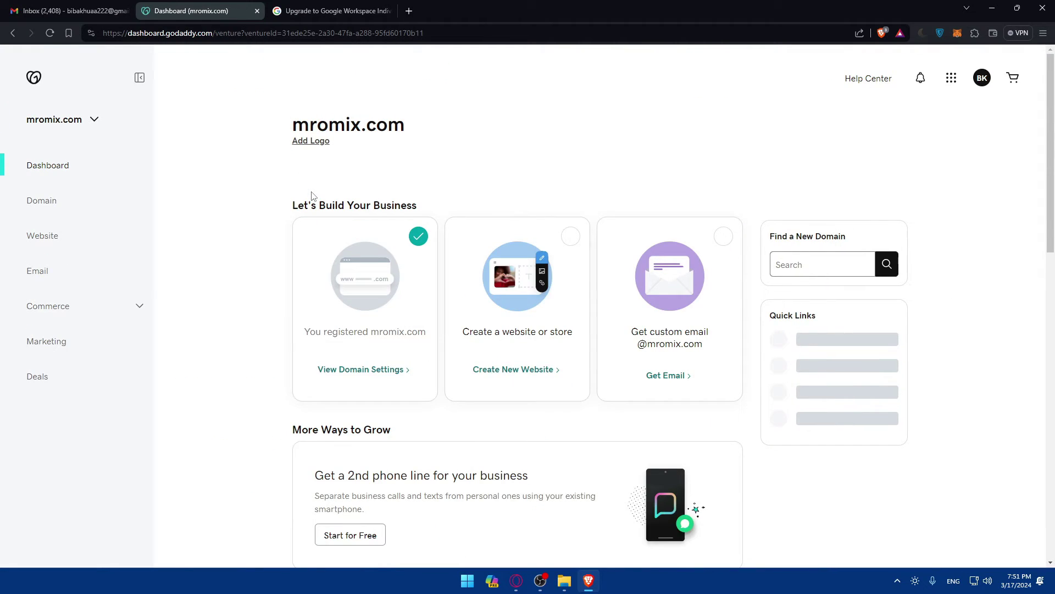
scroll(314, 198, "down", 8)
scroll(285, 276, "up", 3)
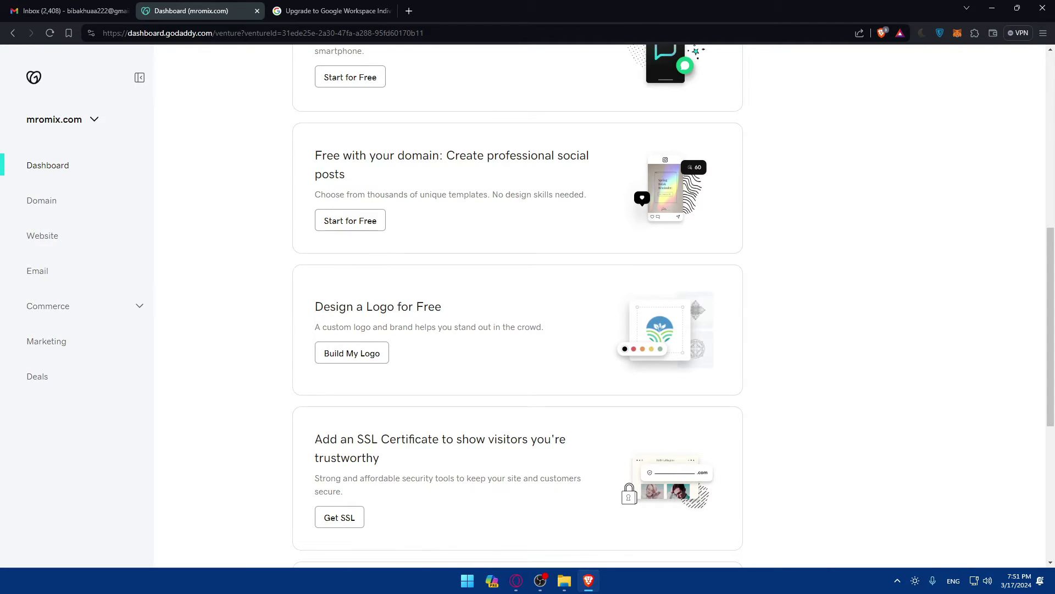
scroll(517, 286, "down", 6)
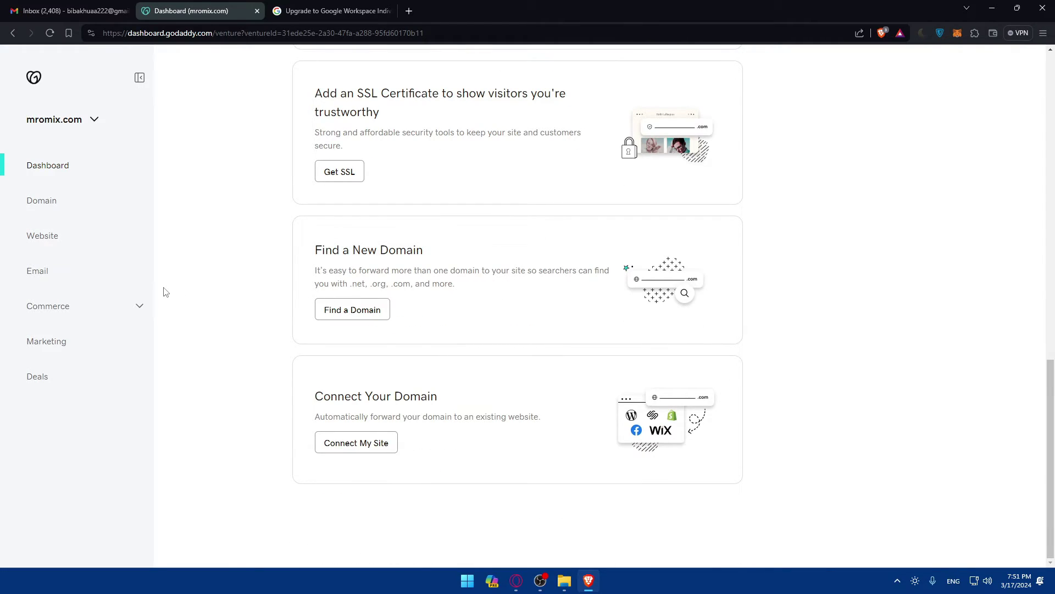
scroll(419, 332, "up", 10)
scroll(506, 360, "down", 10)
scroll(514, 371, "up", 10)
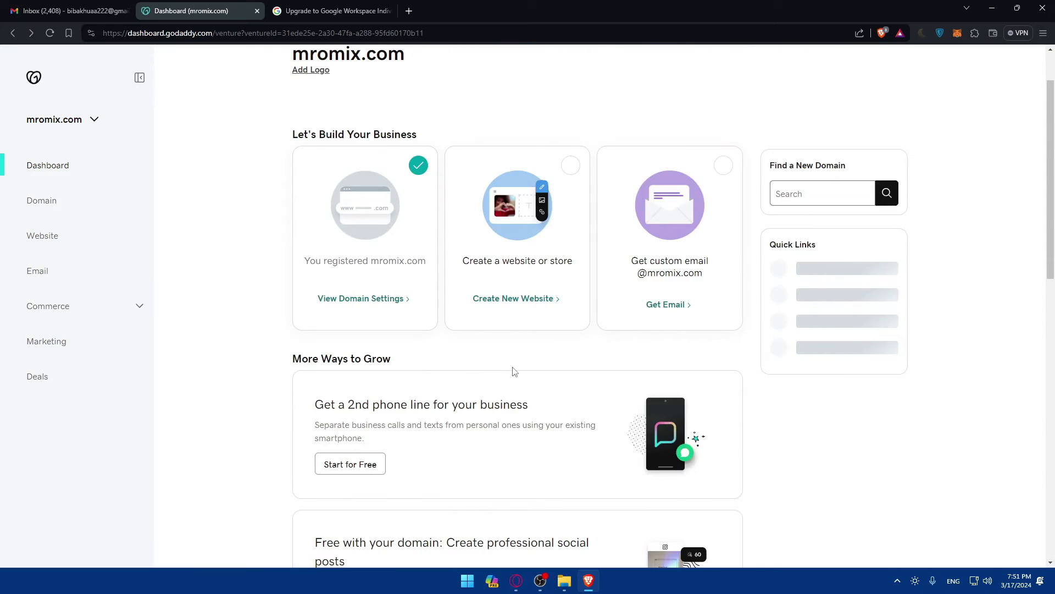
scroll(512, 370, "down", 3)
scroll(511, 370, "up", 3)
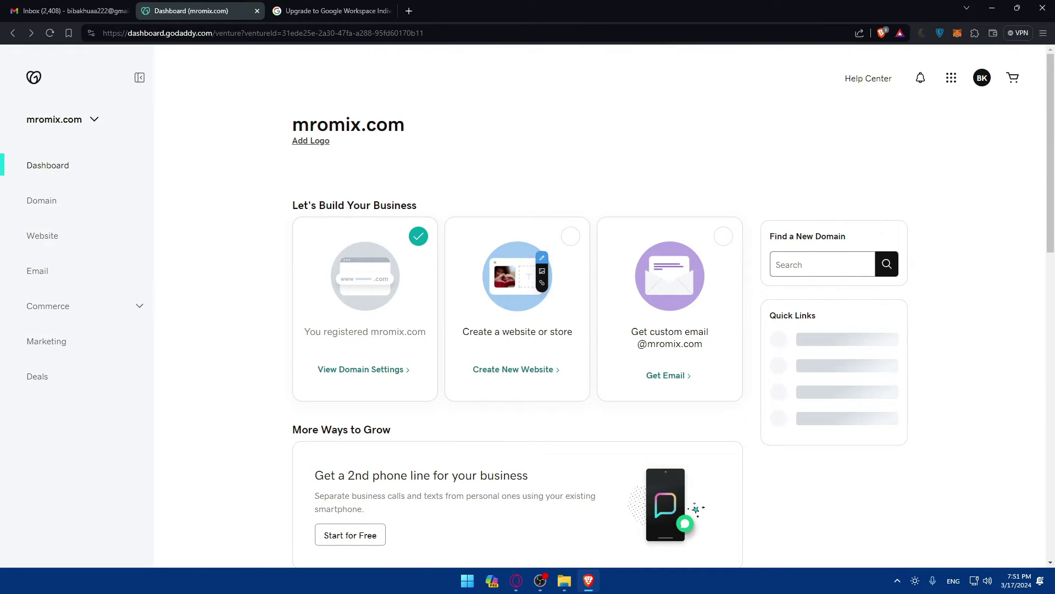
left_click(338, 12)
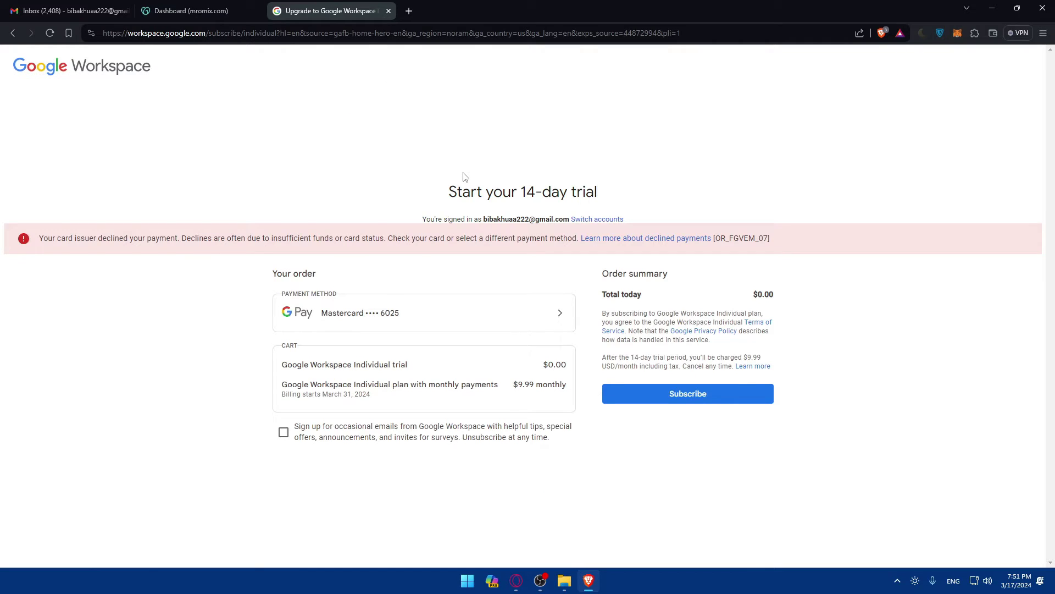
Open a new tab and load zapier.com by entering zap in the address bar.
left_click(408, 11)
type("zapier.com/app/dashboard")
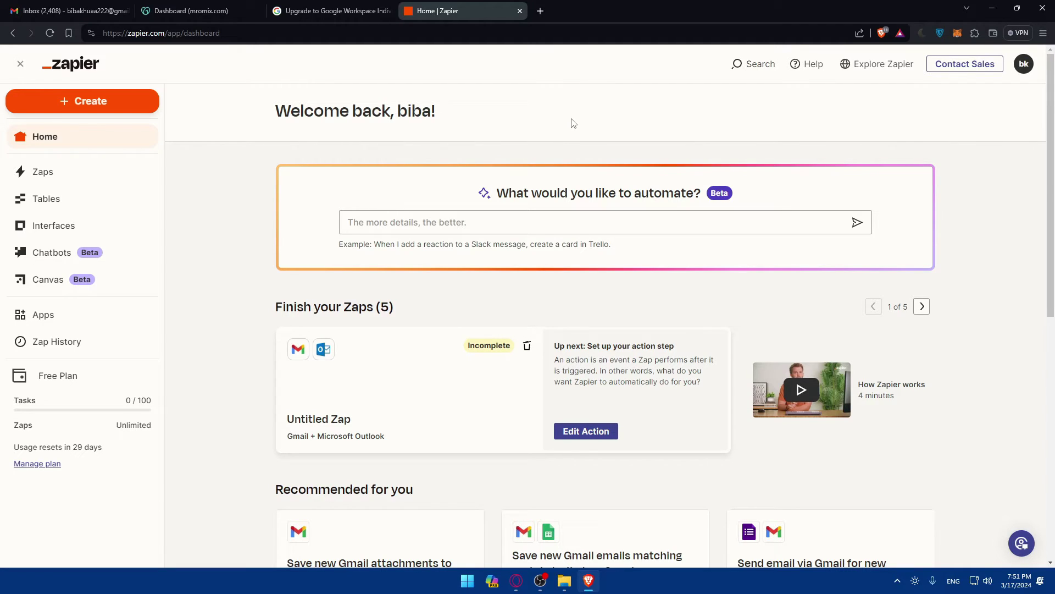
Open Zapier's Apps page and search the connected apps for gmail.
left_click(69, 315)
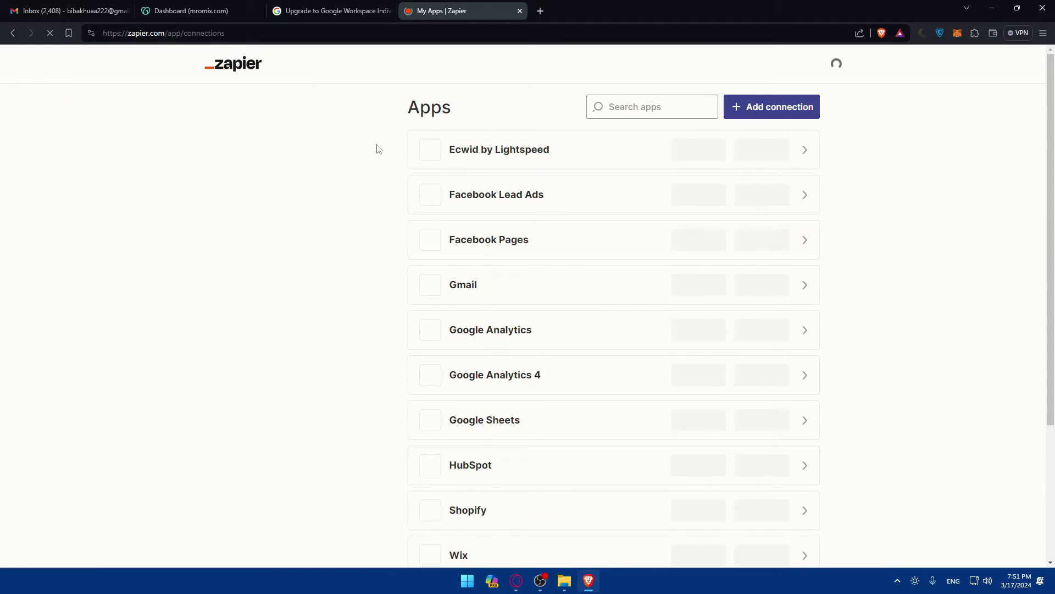
left_click(621, 109)
type("gmail")
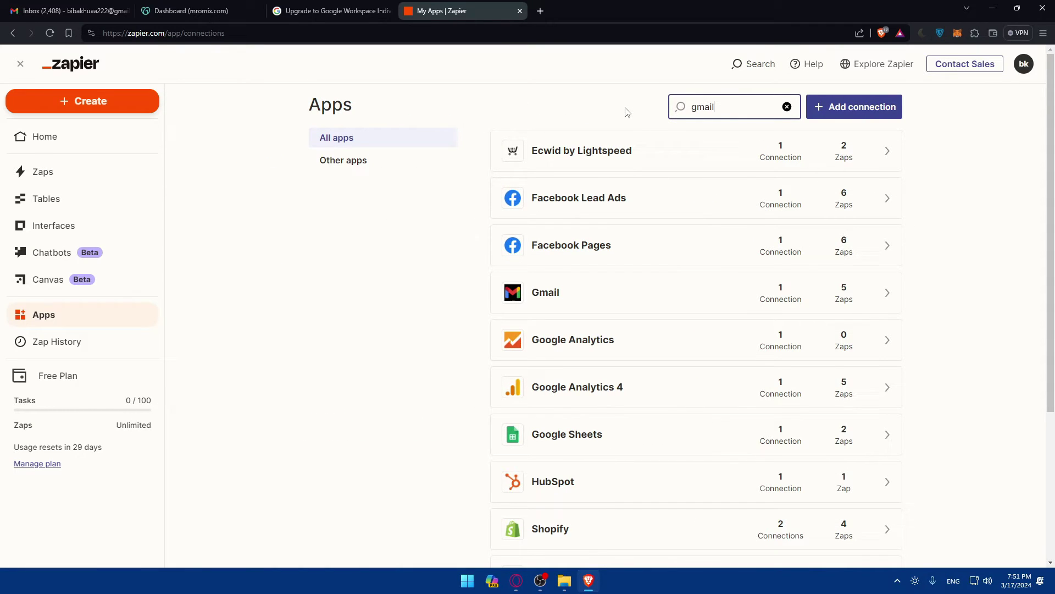
key("ctrl+a")
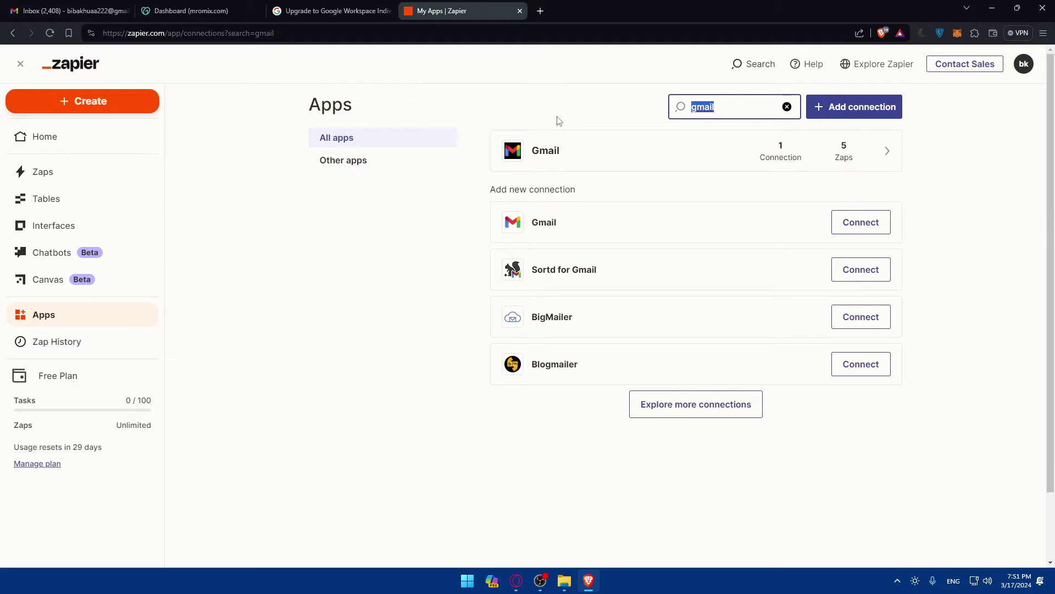
Search the connected apps for godaddy, narrow the term to 'go', then clear it.
type("godaddy")
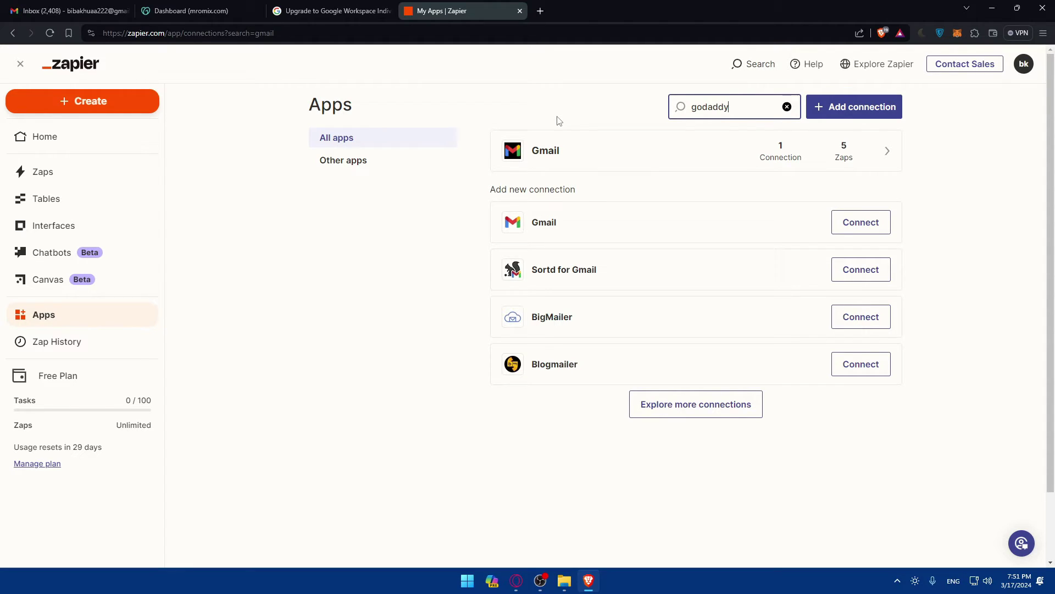
left_click(705, 109)
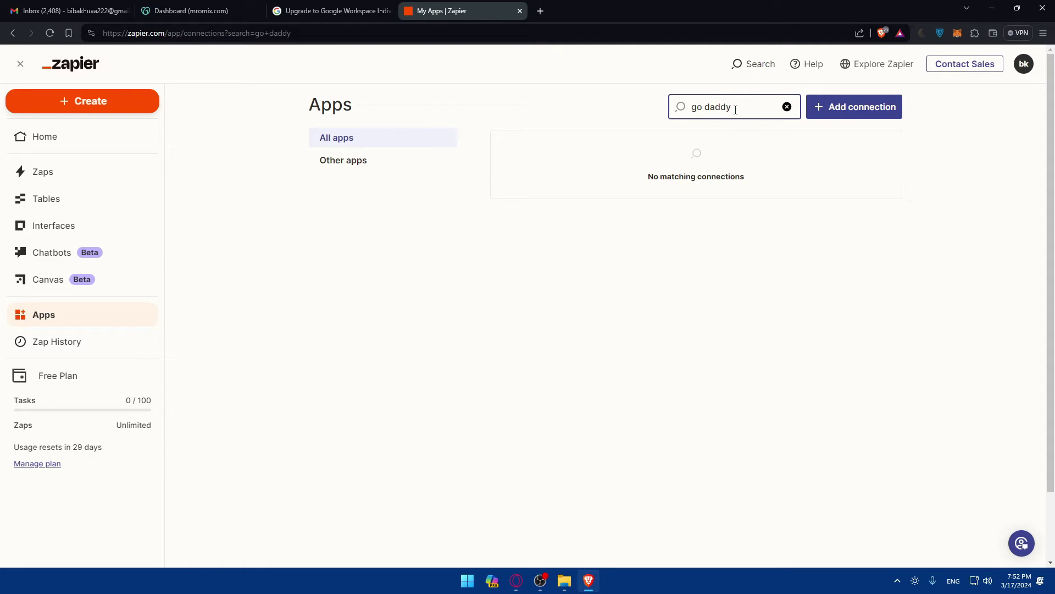
key("BackSpace")
key("BackSpace")
key("BackSpace")
key("BackSpace")
key("BackSpace")
key("BackSpace")
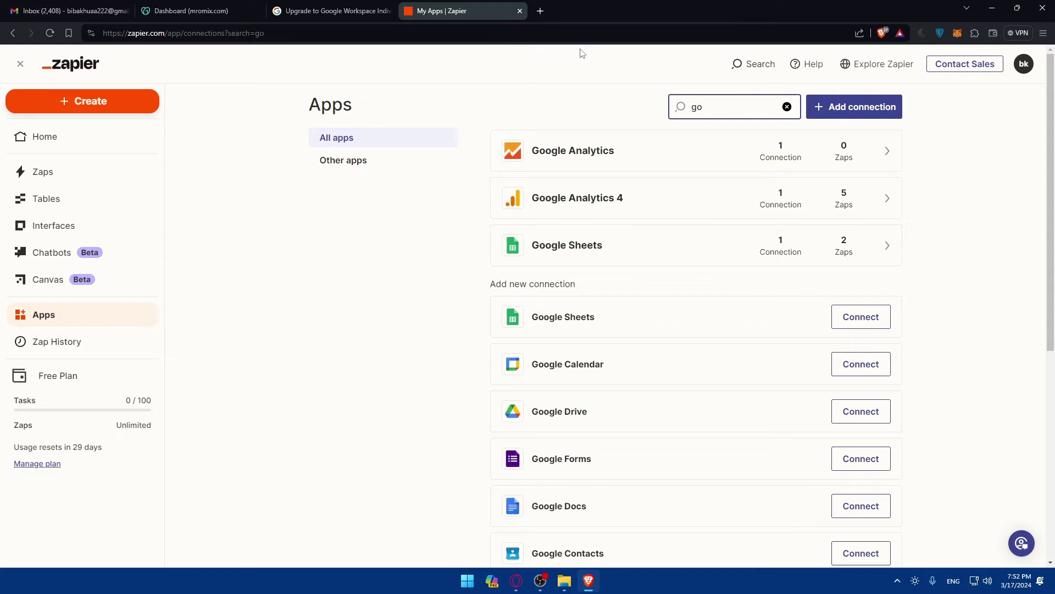
key("BackSpace")
key("BackSpace")
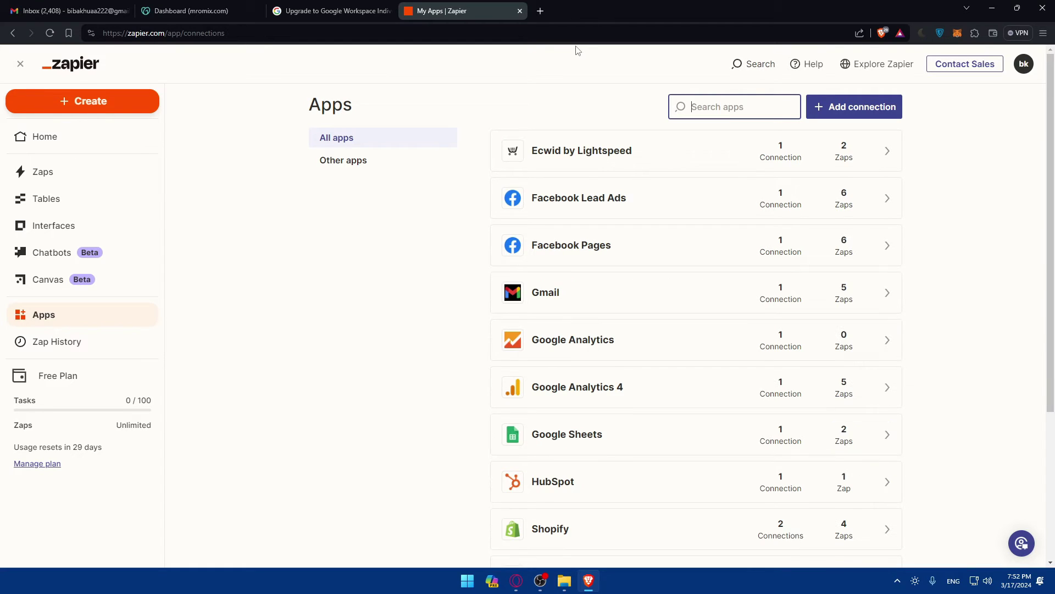
Close the Zapier tab and cycle through the Gmail and mromix.com tabs back to the Workspace checkout.
left_click(510, 110)
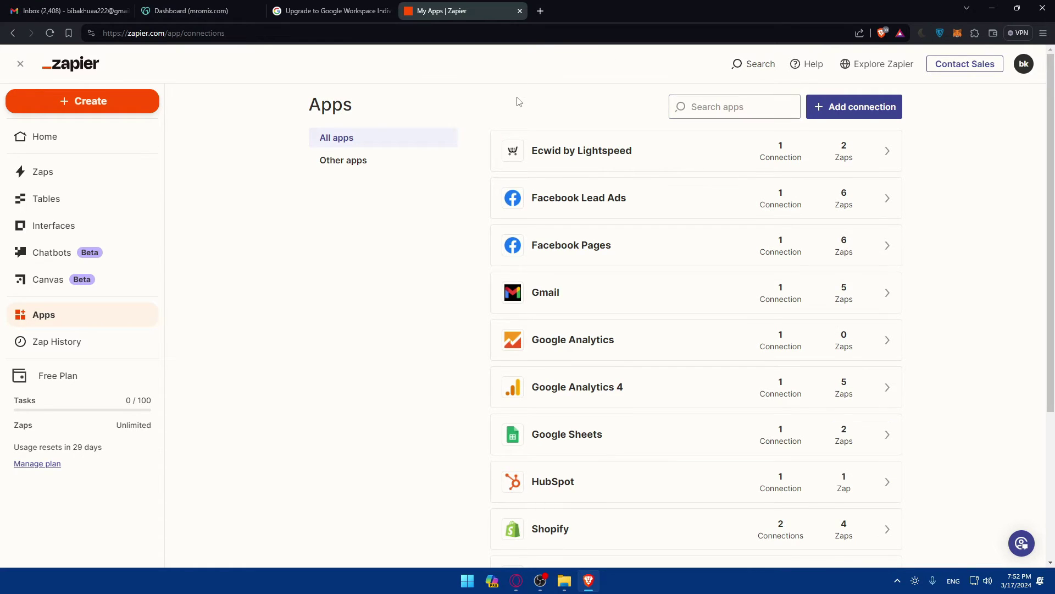
left_click(519, 11)
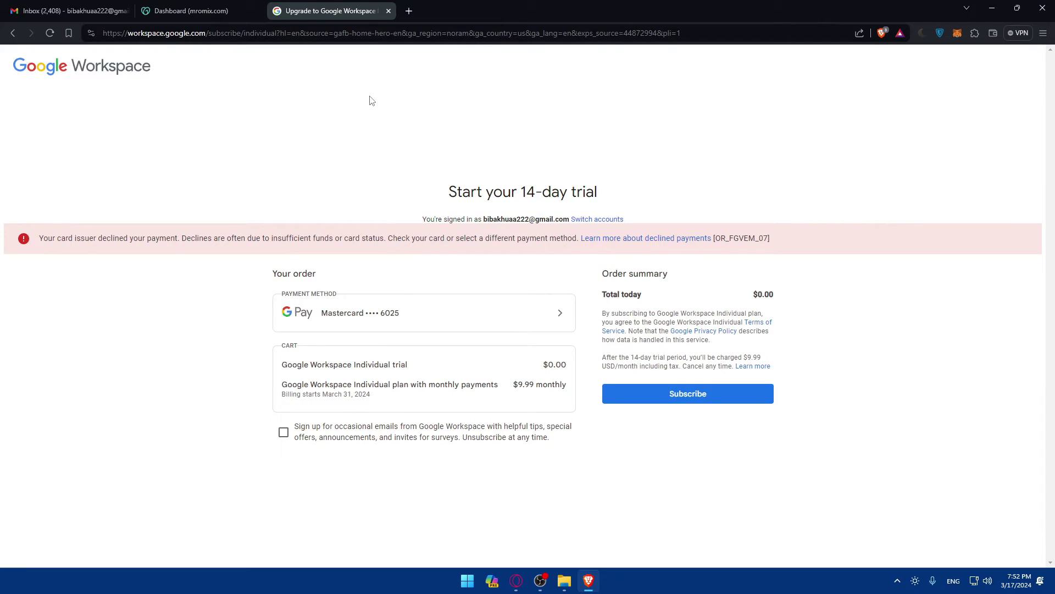
left_click(69, 11)
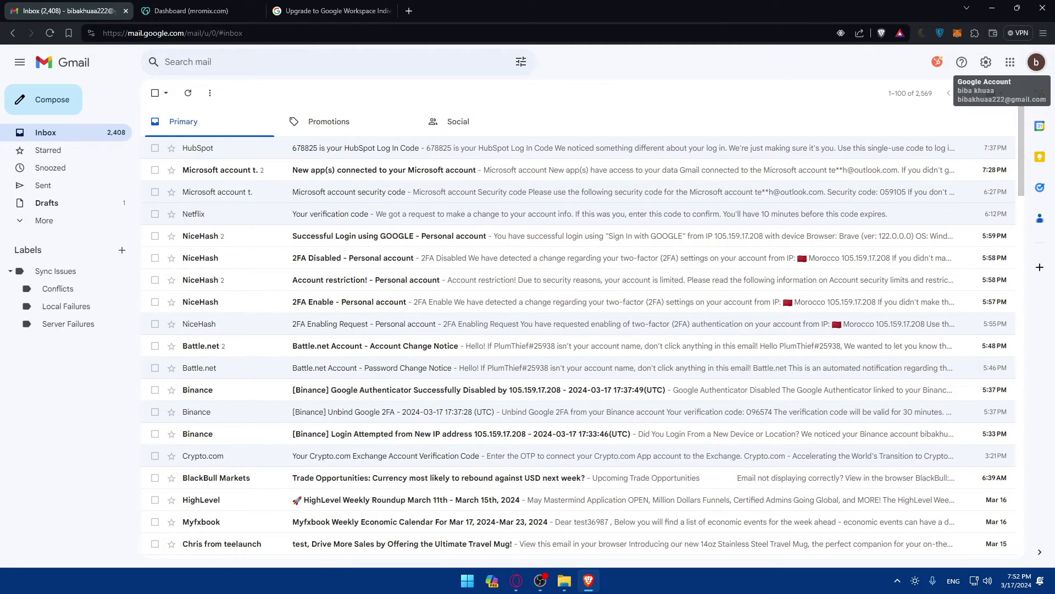
key("ctrl+Tab")
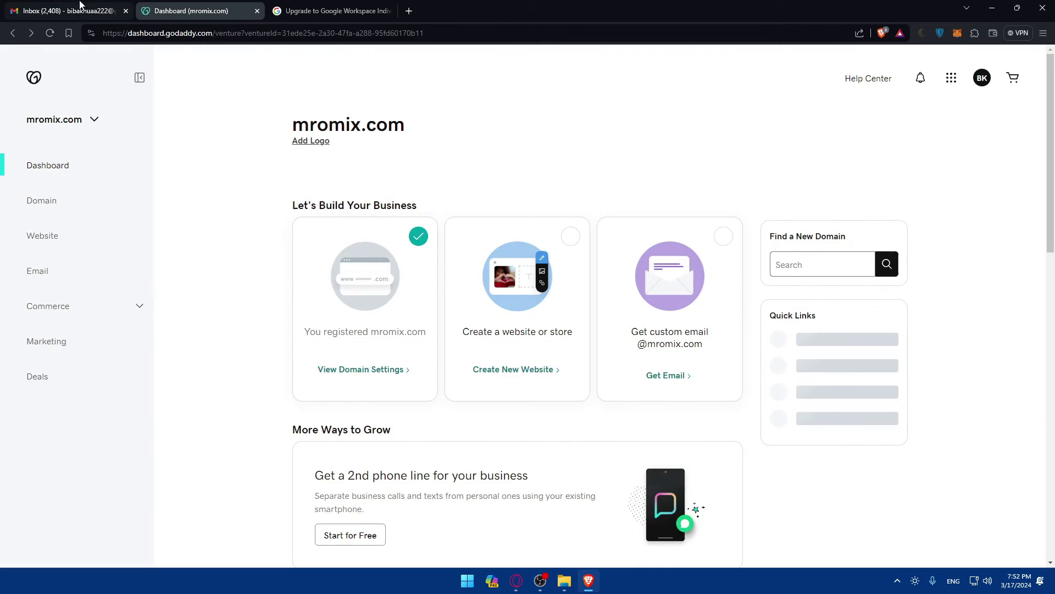
left_click(80, 4)
left_click(210, 12)
left_click(333, 5)
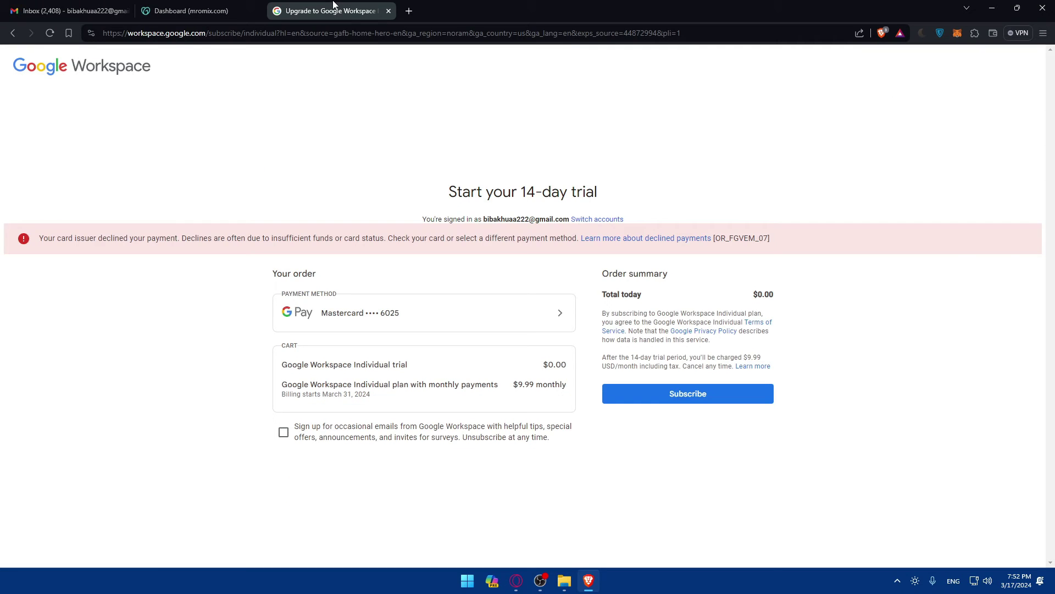